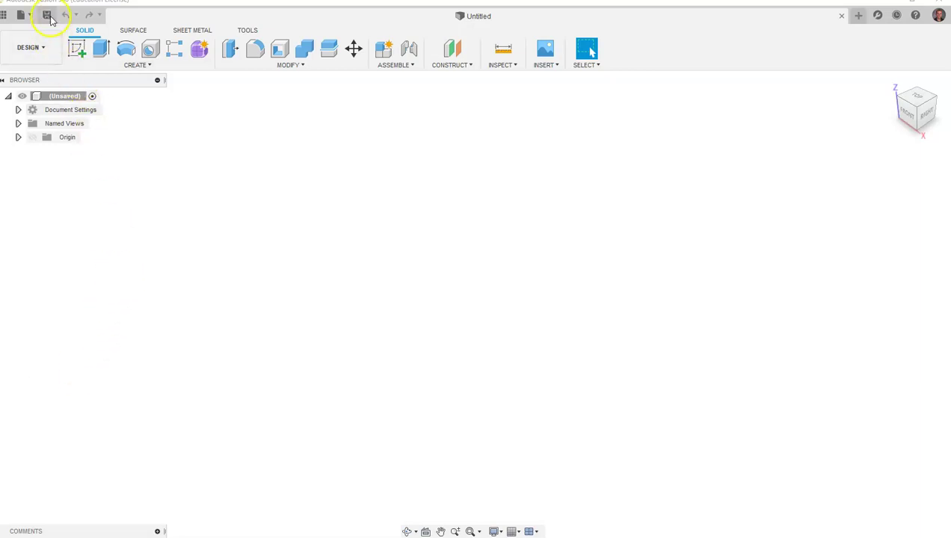
- Save the empty untitled design as 'Parametric Block' (version v1)
{"action": "left_click", "coordinate": [50, 16]}
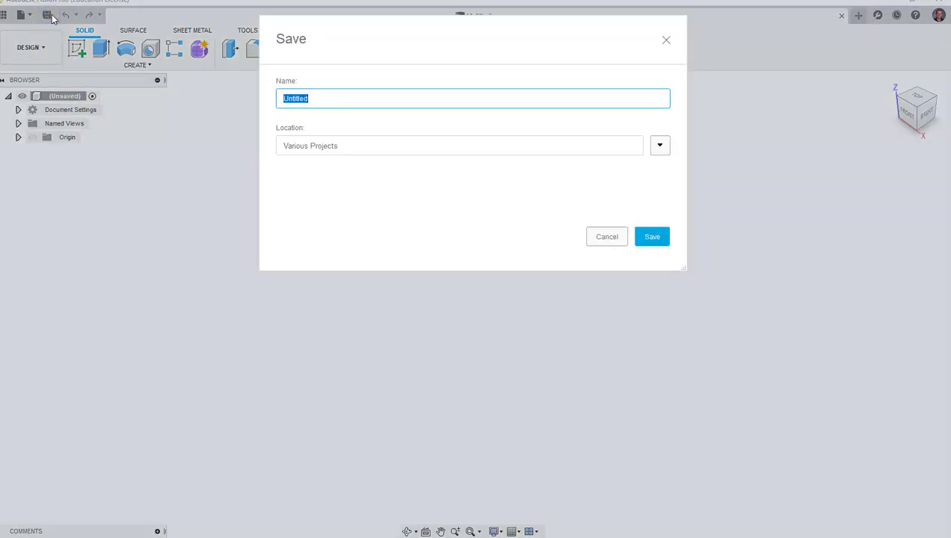
{"action": "type", "text": "Parametric Block"}
{"action": "key", "text": "Return"}
{"action": "left_click", "coordinate": [198, 218]}
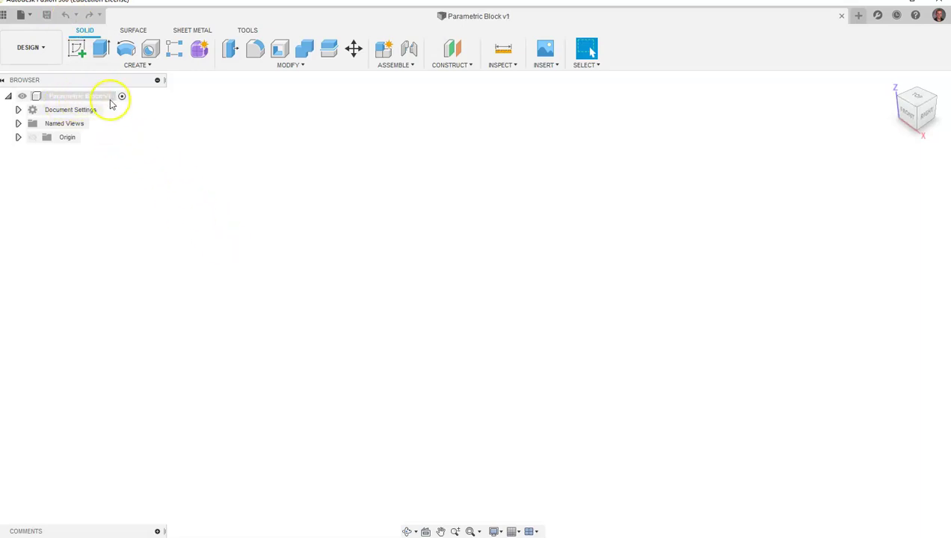
- Add a new component under the root and rename Component1 to 'Block'
{"action": "right_click", "coordinate": [86, 98]}
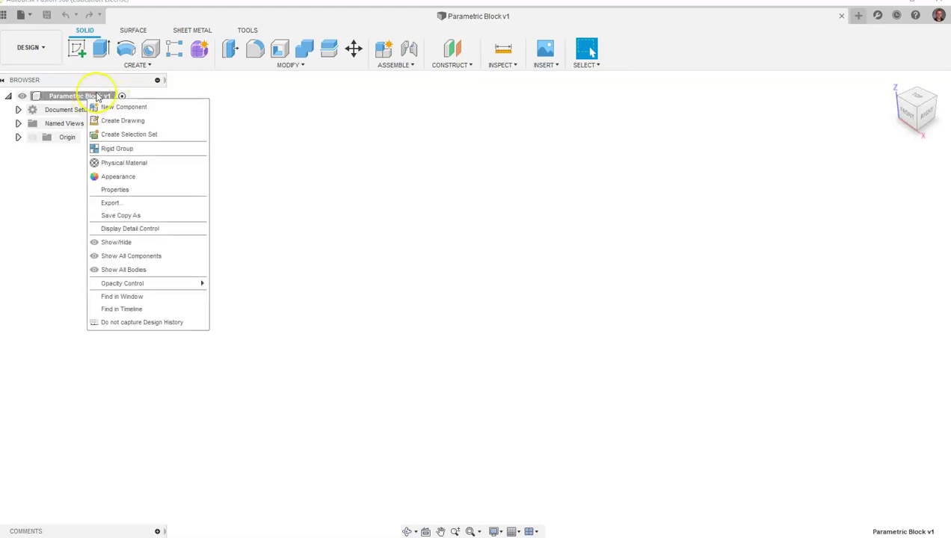
{"action": "left_click", "coordinate": [113, 108]}
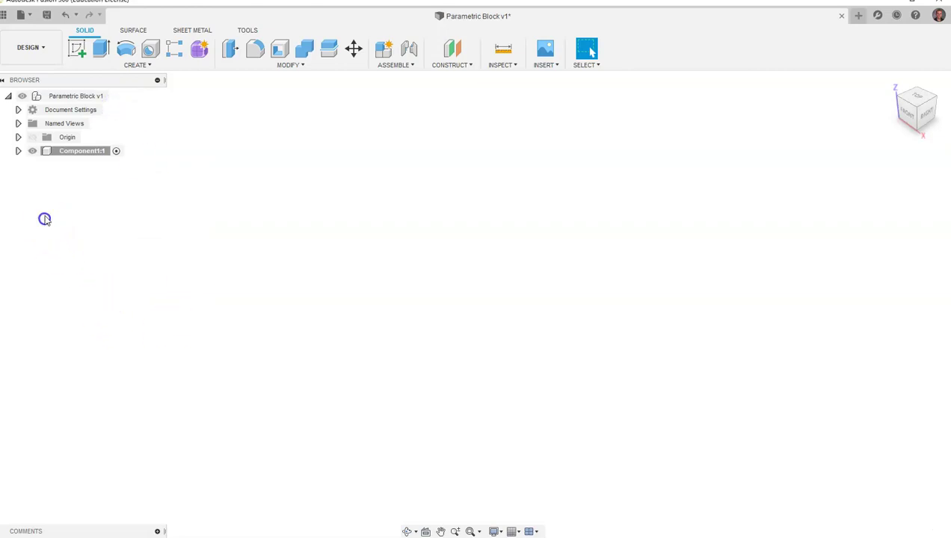
{"action": "left_click", "coordinate": [80, 154]}
{"action": "double_click", "coordinate": [80, 152]}
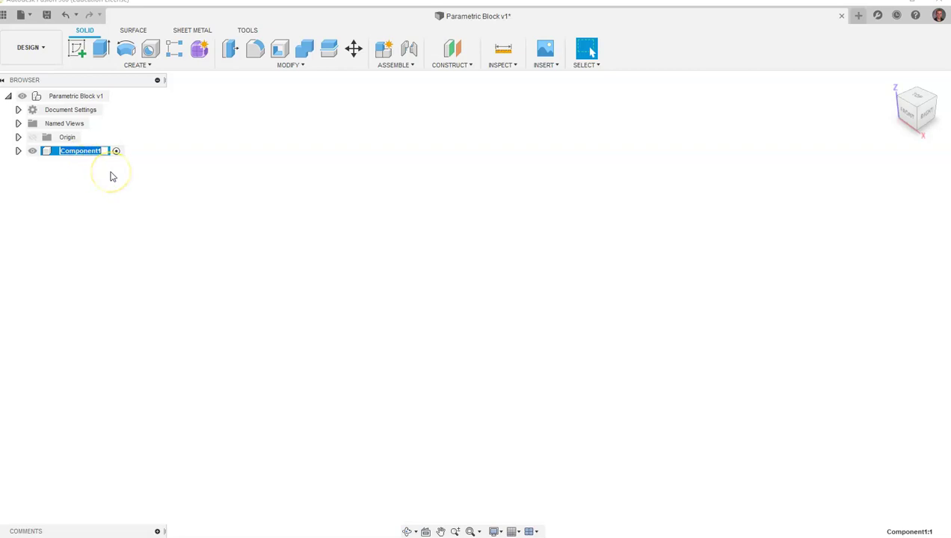
{"action": "type", "text": "Block"}
{"action": "key", "text": "Return"}
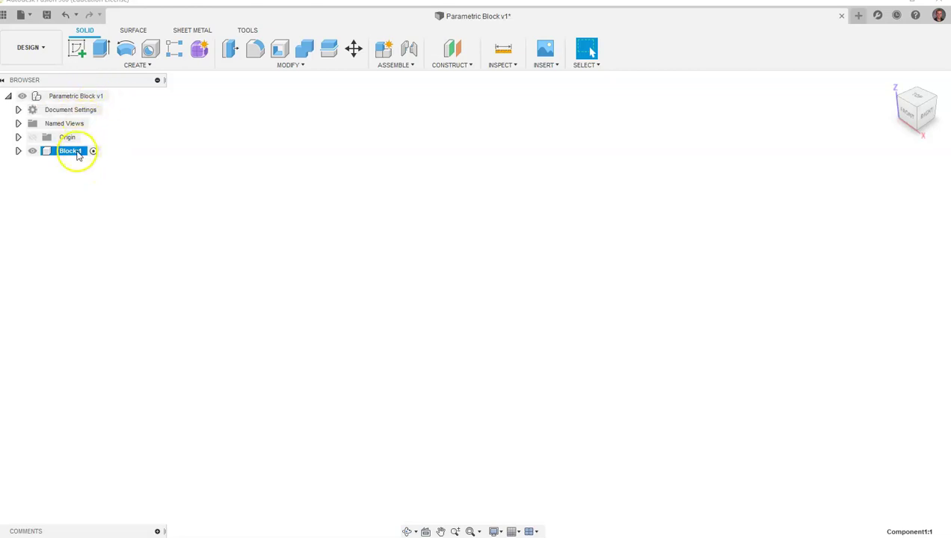
{"action": "left_click", "coordinate": [117, 198]}
{"action": "left_click", "coordinate": [276, 68]}
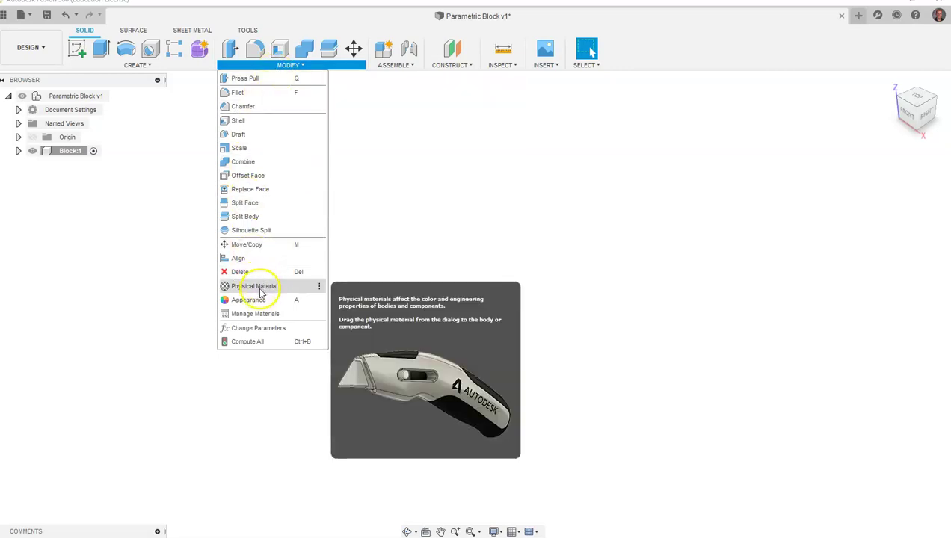
- Create user parameter w with expression 1 in and the comment 'Width of Object'
{"action": "left_click", "coordinate": [268, 328]}
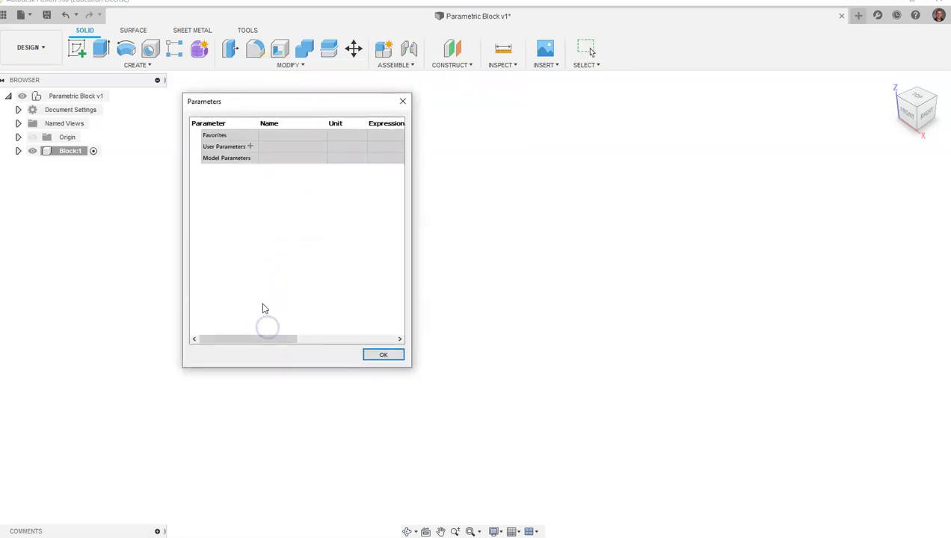
{"action": "left_click", "coordinate": [250, 147]}
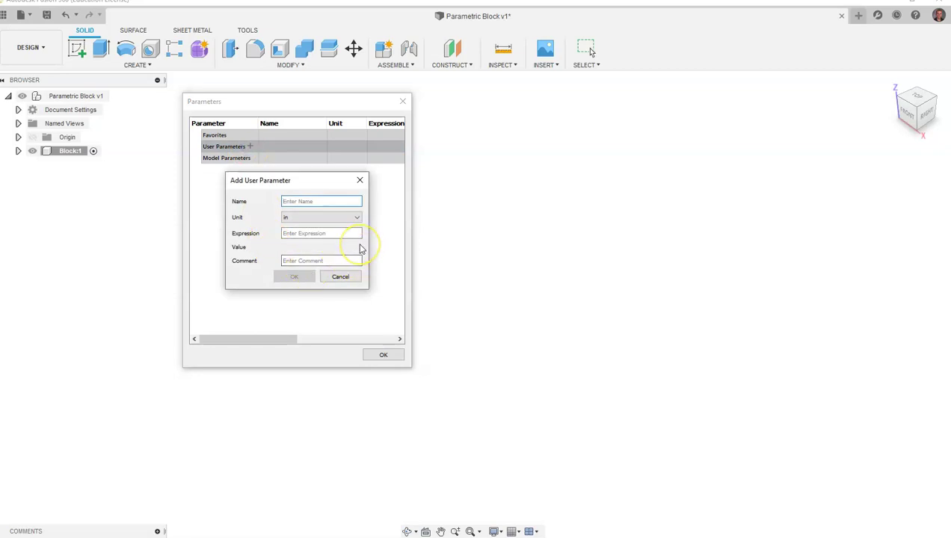
{"action": "type", "text": "w"}
{"action": "key", "text": "Tab"}
{"action": "key", "text": "Tab"}
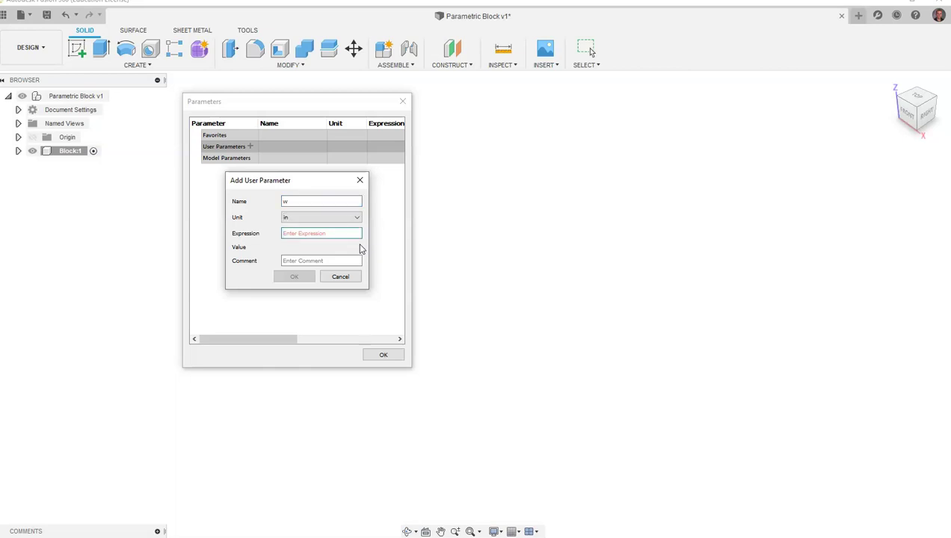
{"action": "type", "text": "1"}
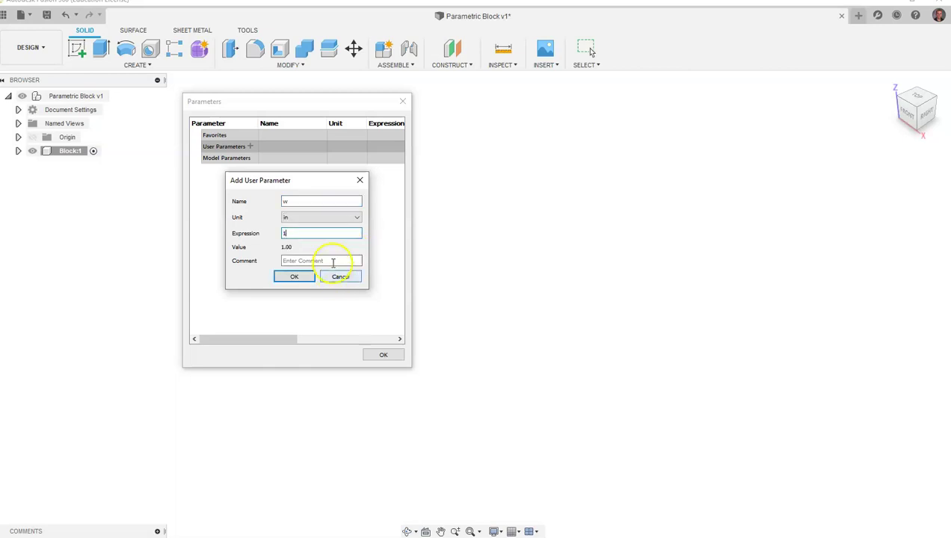
{"action": "left_click", "coordinate": [335, 260]}
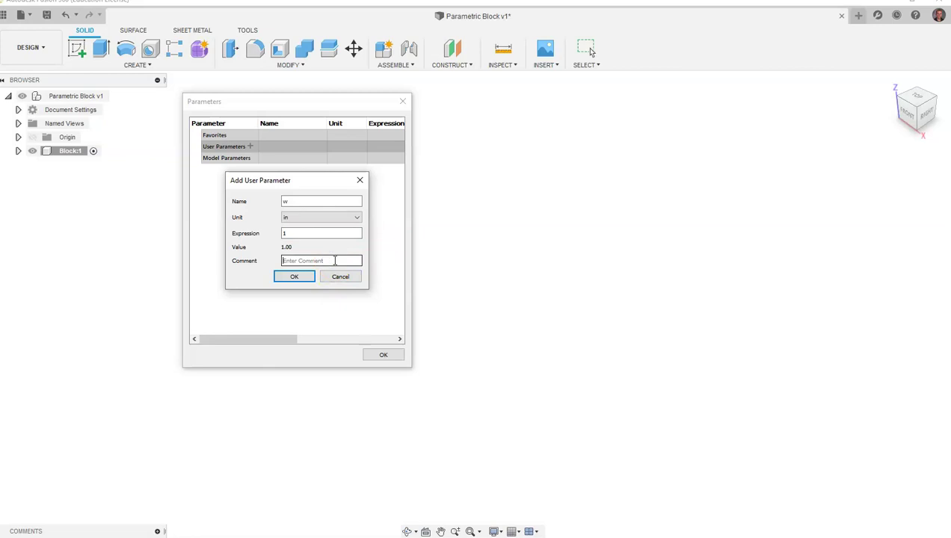
{"action": "type", "text": "W"}
{"action": "left_click", "coordinate": [291, 277]}
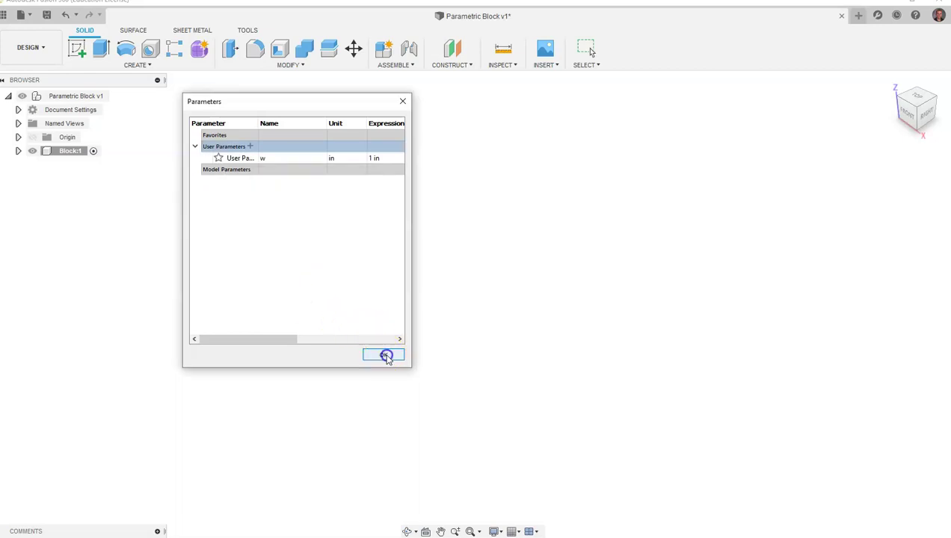
{"action": "left_click", "coordinate": [382, 354]}
- Start a sketch on the front XZ origin plane, toggling the sketch grid on then off
{"action": "left_click", "coordinate": [78, 50]}
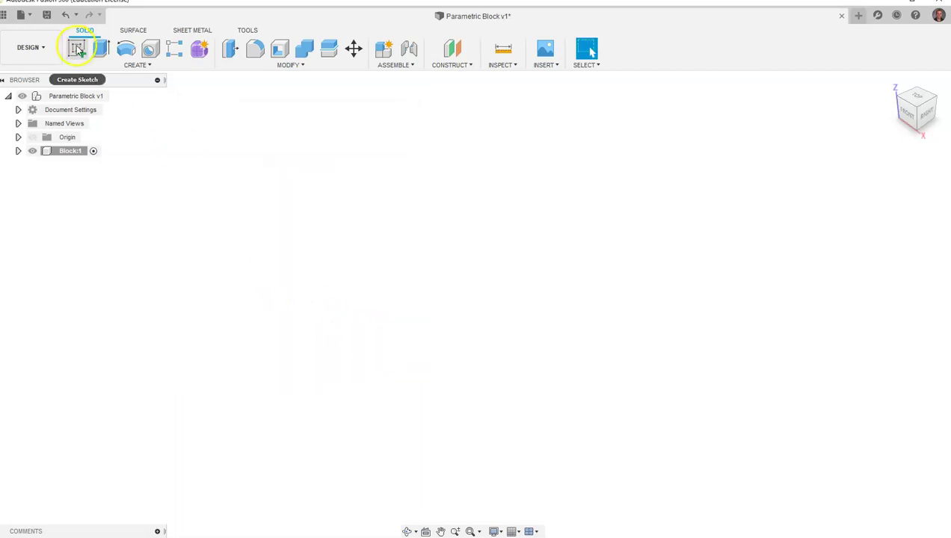
{"action": "left_click", "coordinate": [497, 301]}
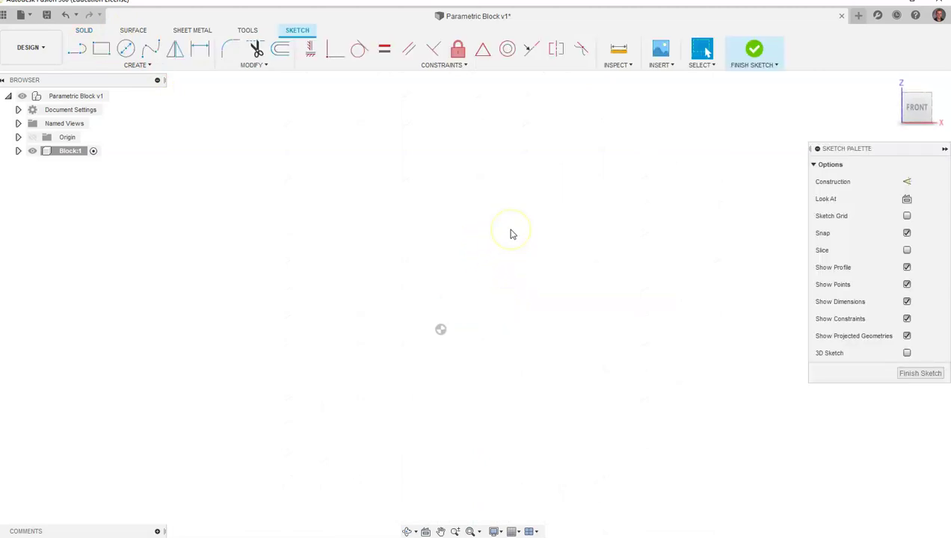
{"action": "key", "text": "s"}
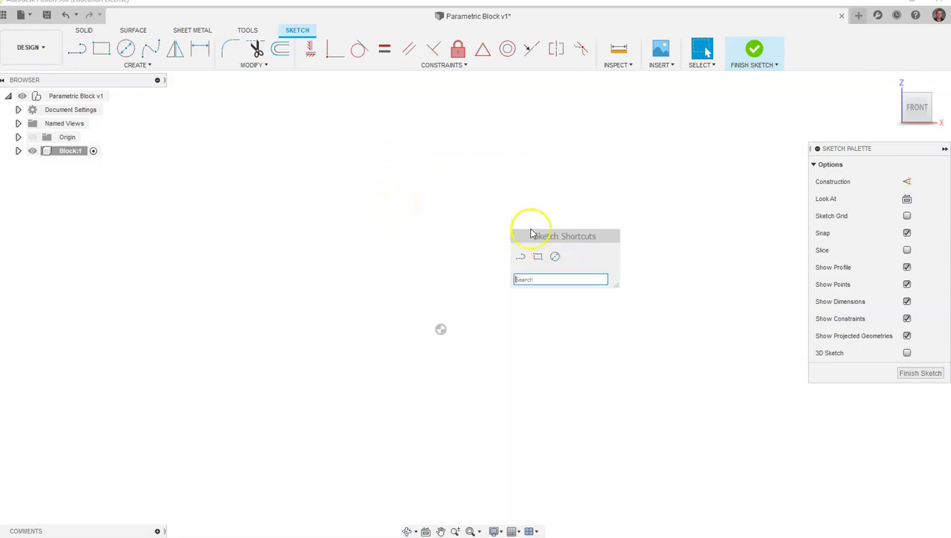
{"action": "left_click", "coordinate": [906, 216]}
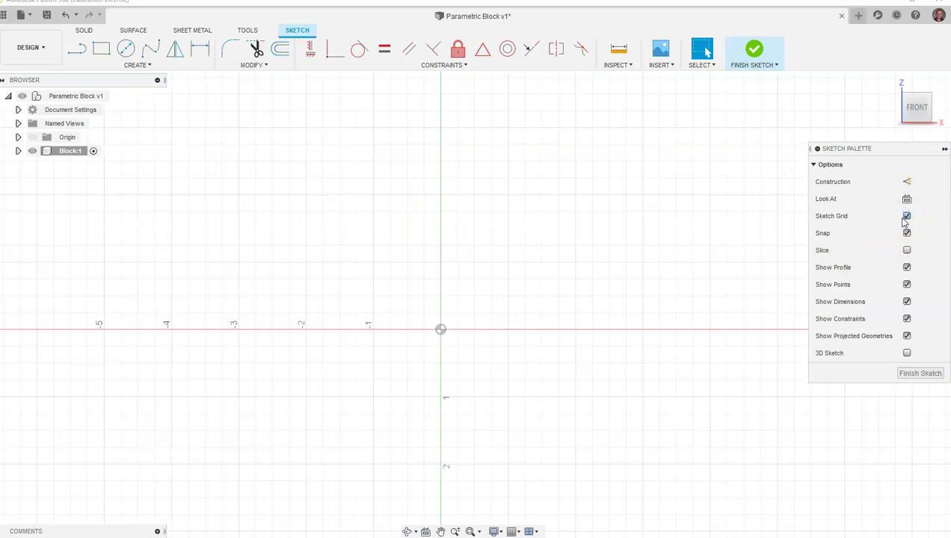
{"action": "left_click", "coordinate": [906, 216]}
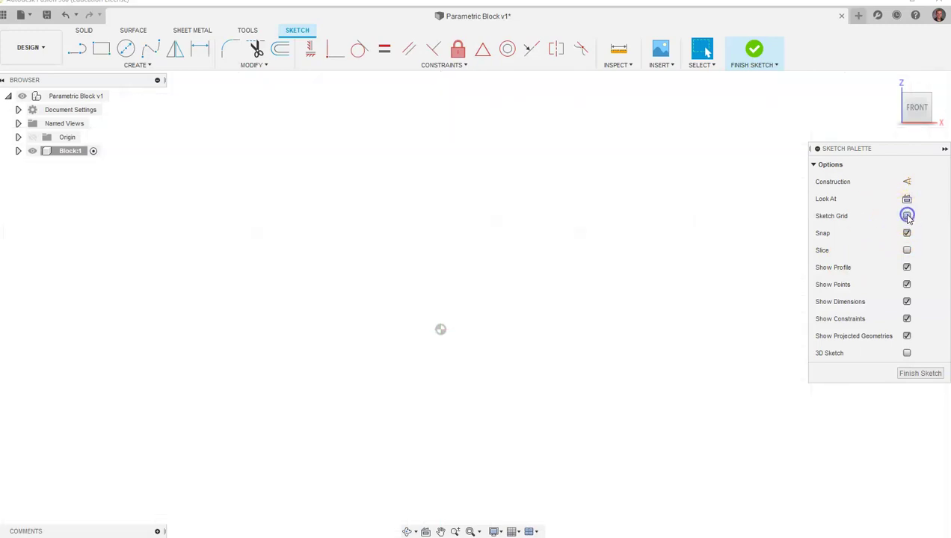
- Draw a rectangle from the origin, w wide and w/2 tall, then finish the sketch
{"action": "left_click", "coordinate": [101, 49]}
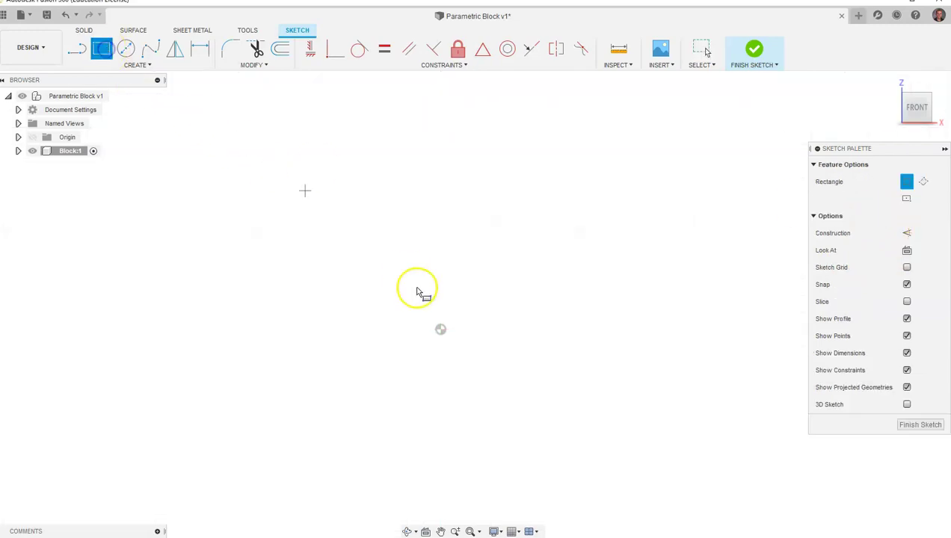
{"action": "left_click", "coordinate": [441, 329]}
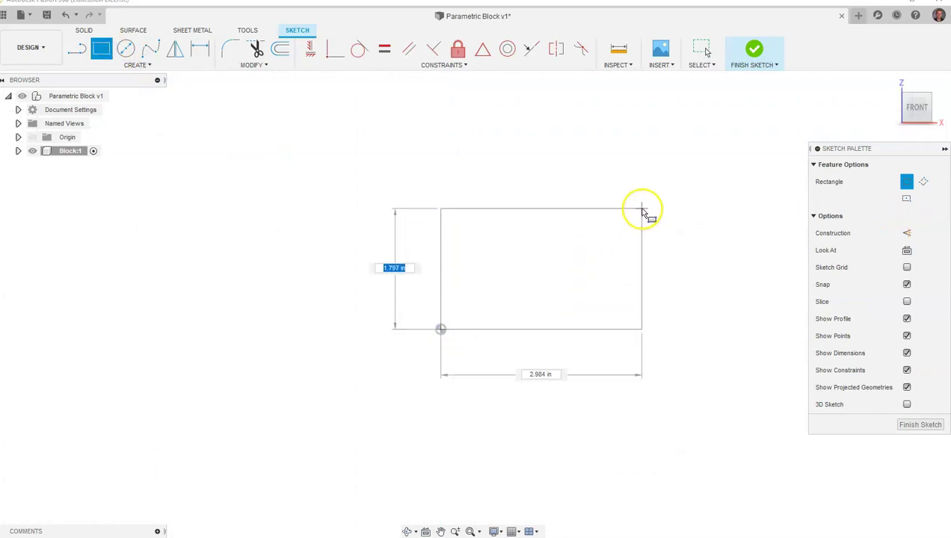
{"action": "type", "text": "w/2"}
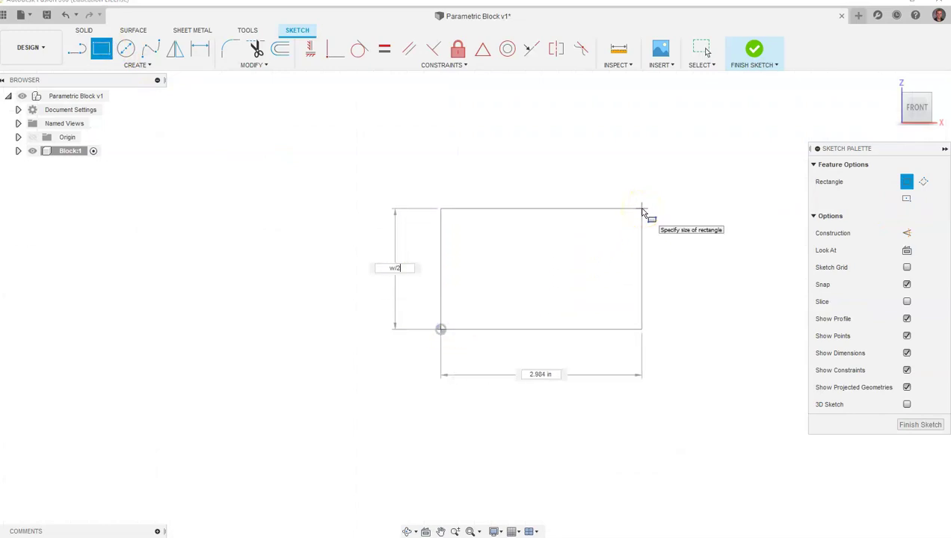
{"action": "key", "text": "Tab"}
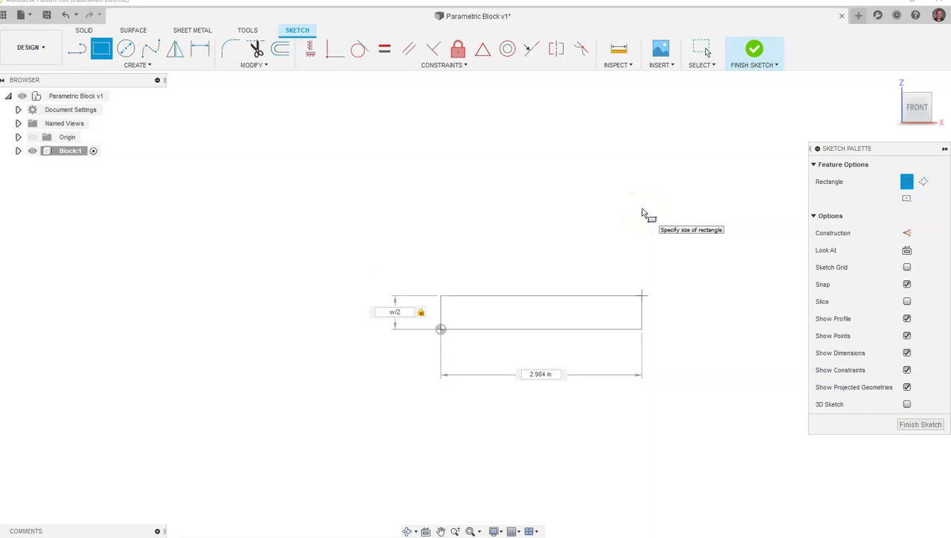
{"action": "type", "text": "w"}
{"action": "key", "text": "Tab"}
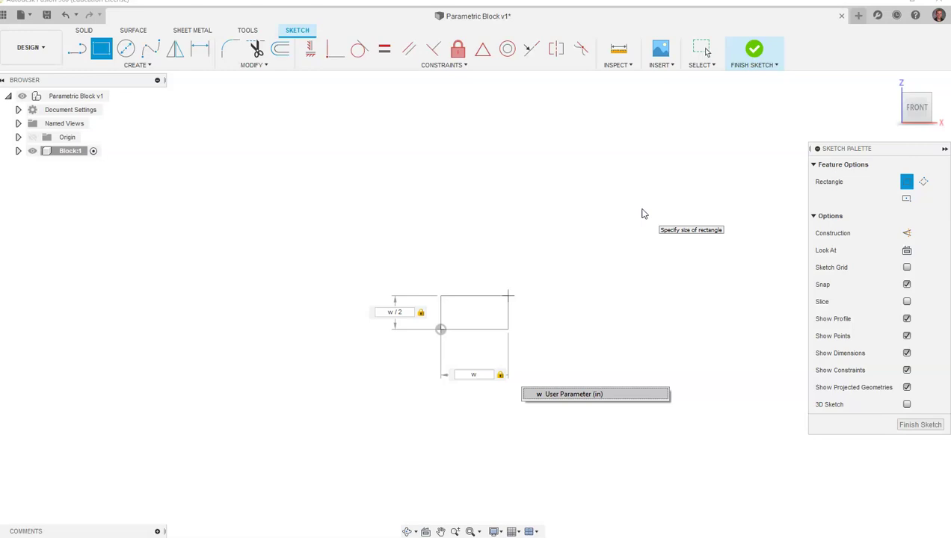
{"action": "key", "text": "Return"}
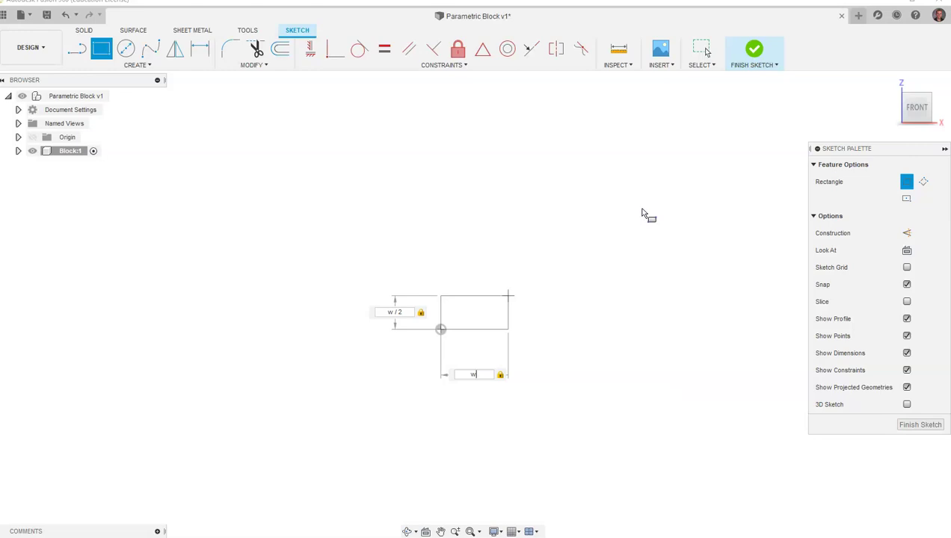
{"action": "key", "text": "Return"}
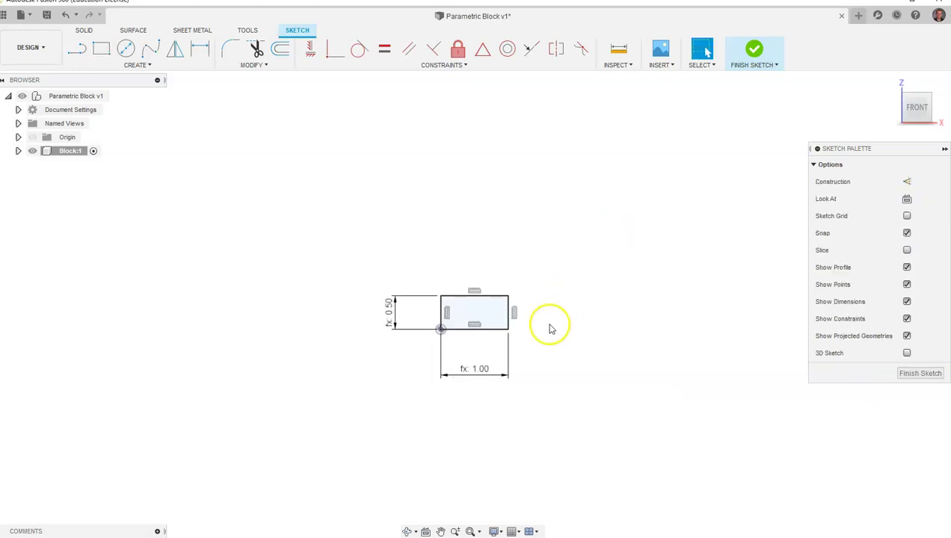
{"action": "scroll", "coordinate": [520, 341], "scroll_direction": "up", "scroll_amount": 1}
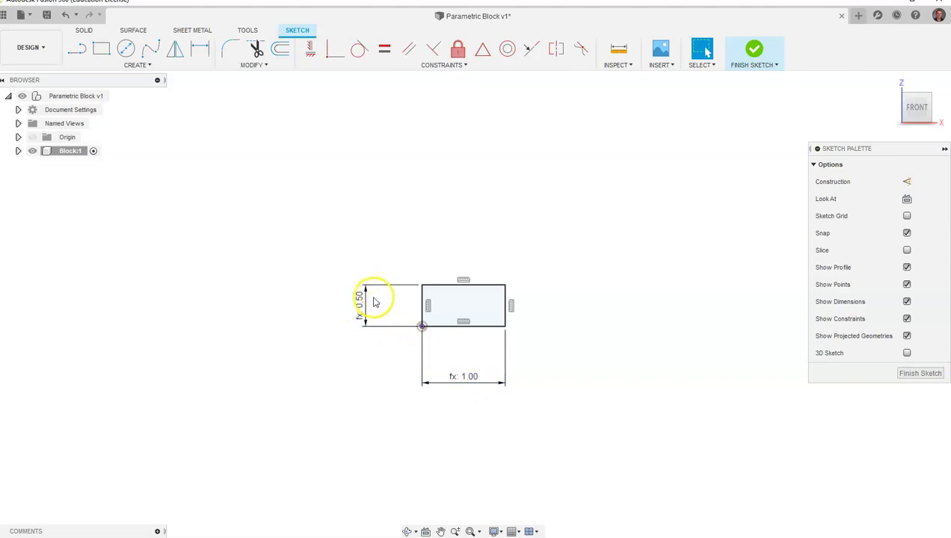
{"action": "left_click", "coordinate": [759, 50]}
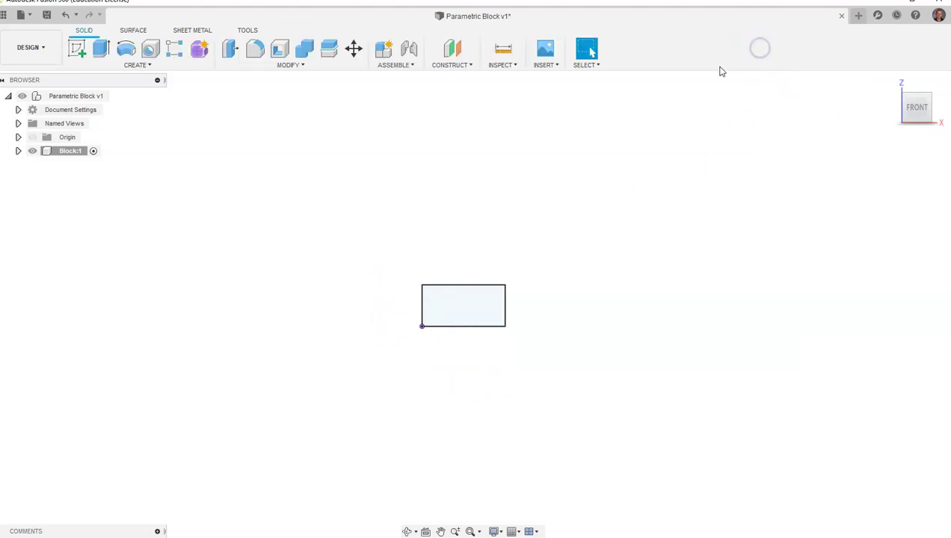
- Extrude the rectangle by distance w (1.00 in) into a solid block, then begin a sketch on its top face
{"action": "left_click", "coordinate": [101, 48]}
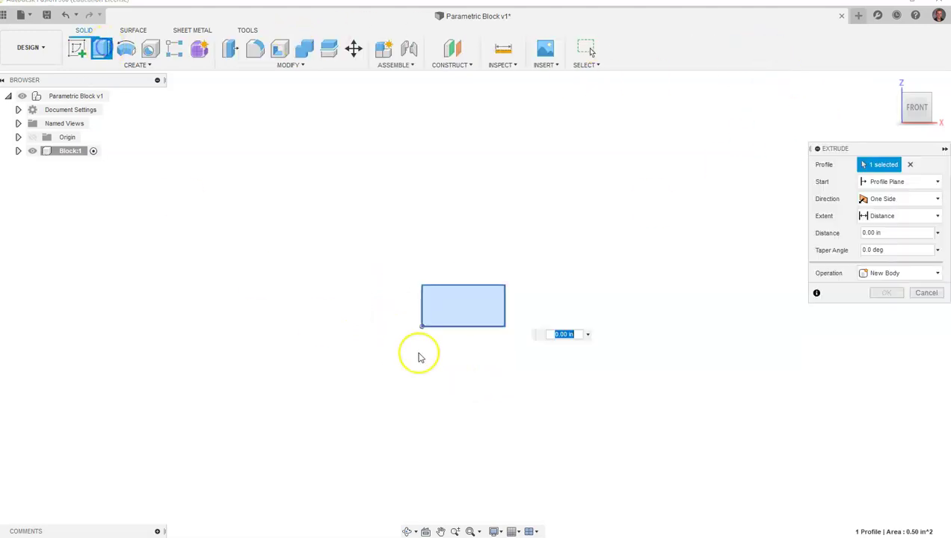
{"action": "left_click", "coordinate": [471, 310]}
{"action": "left_click", "coordinate": [891, 81]}
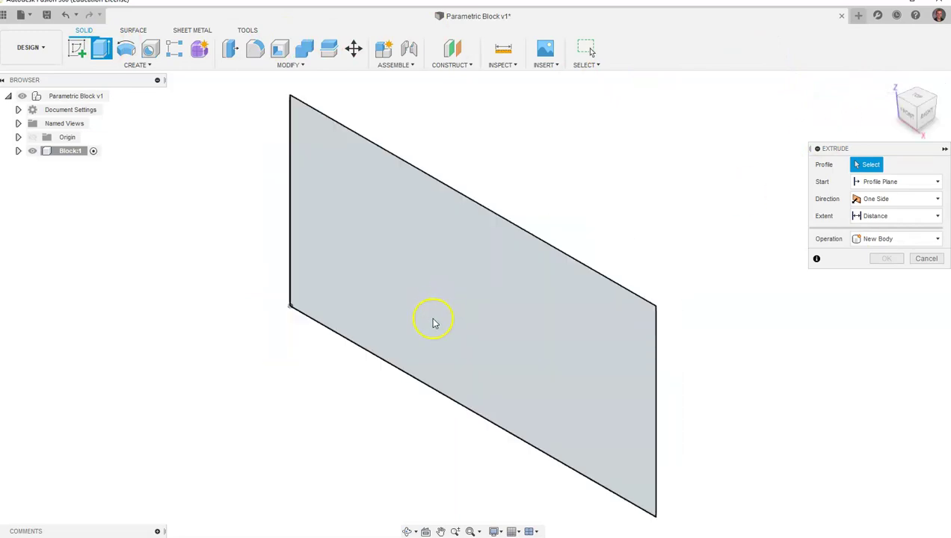
{"action": "left_click", "coordinate": [435, 322]}
{"action": "left_click_drag", "start_coordinate": [485, 299], "coordinate": [568, 229]}
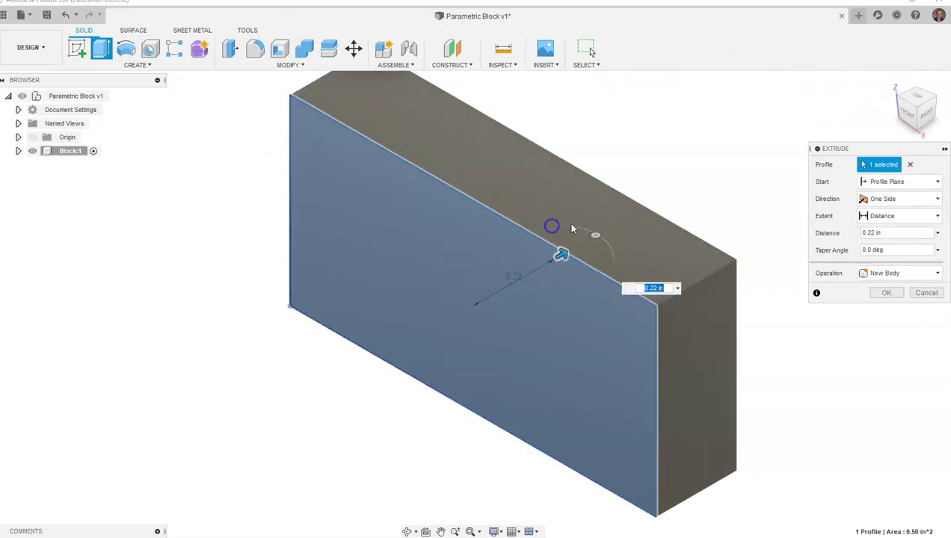
{"action": "type", "text": "w"}
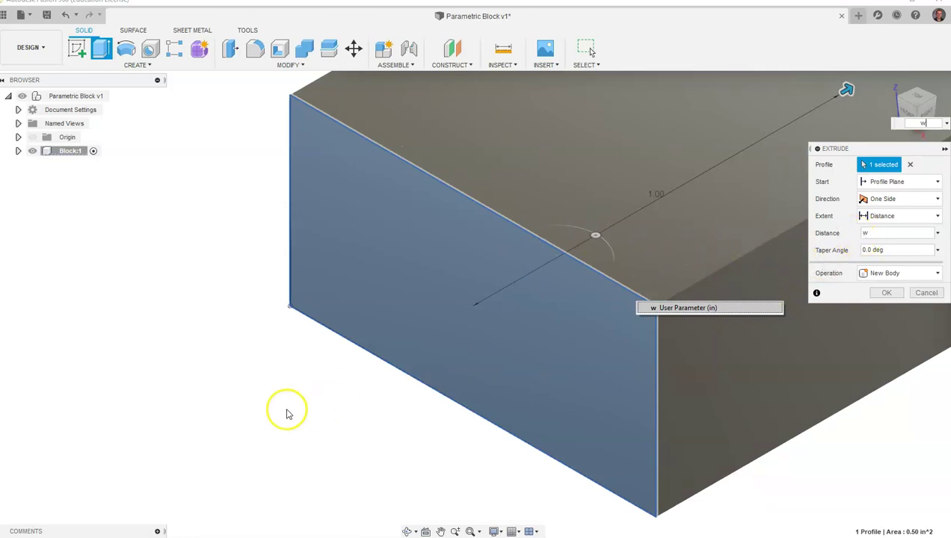
{"action": "scroll", "coordinate": [291, 416], "scroll_direction": "down", "scroll_amount": 3}
{"action": "scroll", "coordinate": [257, 415], "scroll_direction": "down", "scroll_amount": 1}
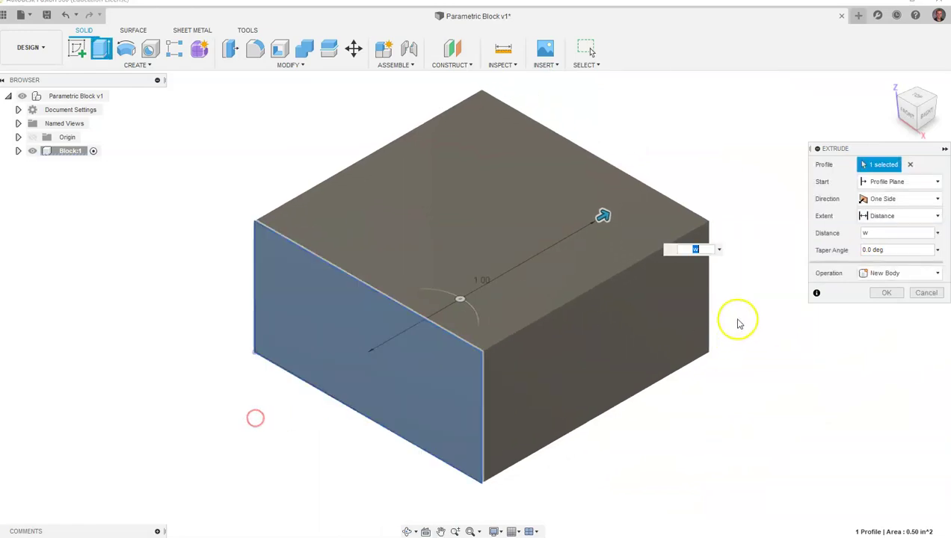
{"action": "left_click", "coordinate": [872, 233]}
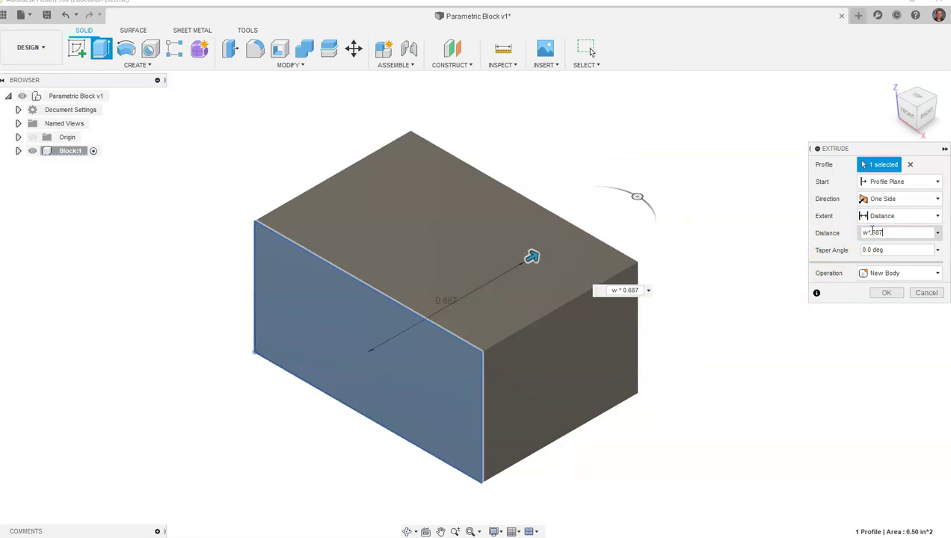
{"action": "key", "text": "BackSpace"}
{"action": "key", "text": "BackSpace"}
{"action": "key", "text": "BackSpace"}
{"action": "key", "text": "BackSpace"}
{"action": "key", "text": "BackSpace"}
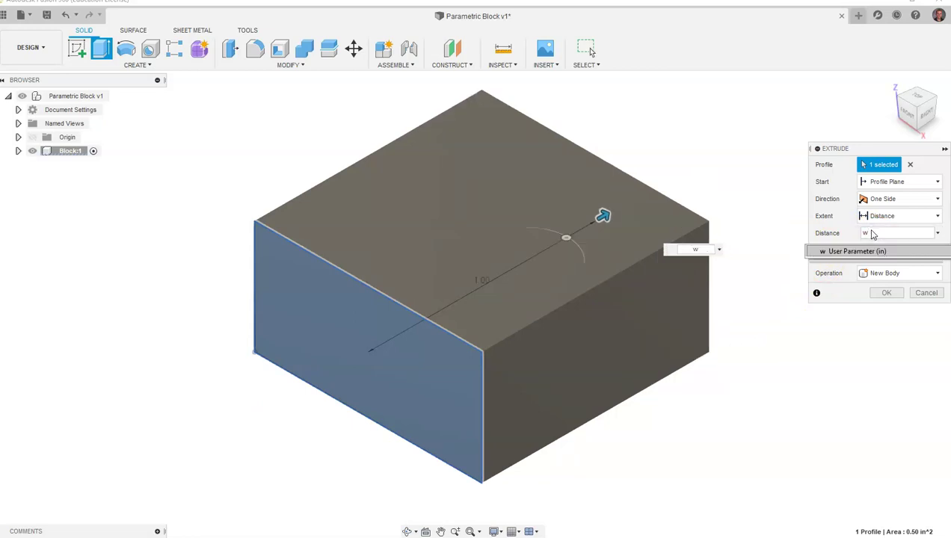
{"action": "left_click", "coordinate": [887, 293]}
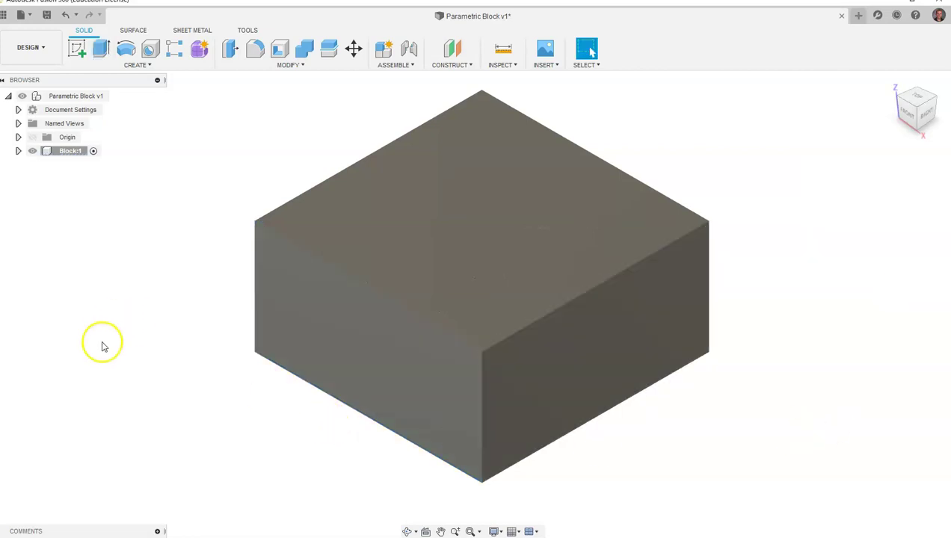
{"action": "left_click", "coordinate": [77, 49]}
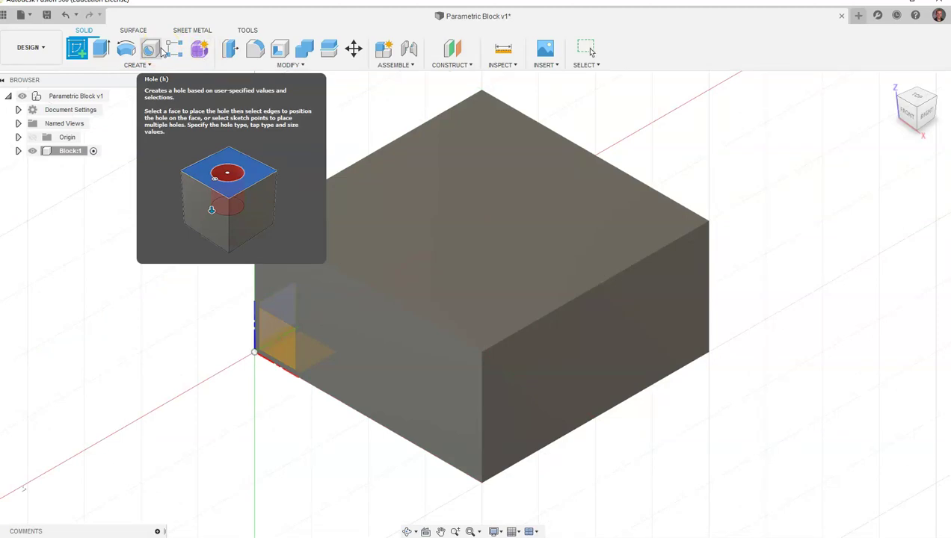
{"action": "left_click", "coordinate": [466, 199]}
- Draw a centre-diameter circle on the block's top face with diameter w/4 (0.25 in)
{"action": "left_click", "coordinate": [541, 437]}
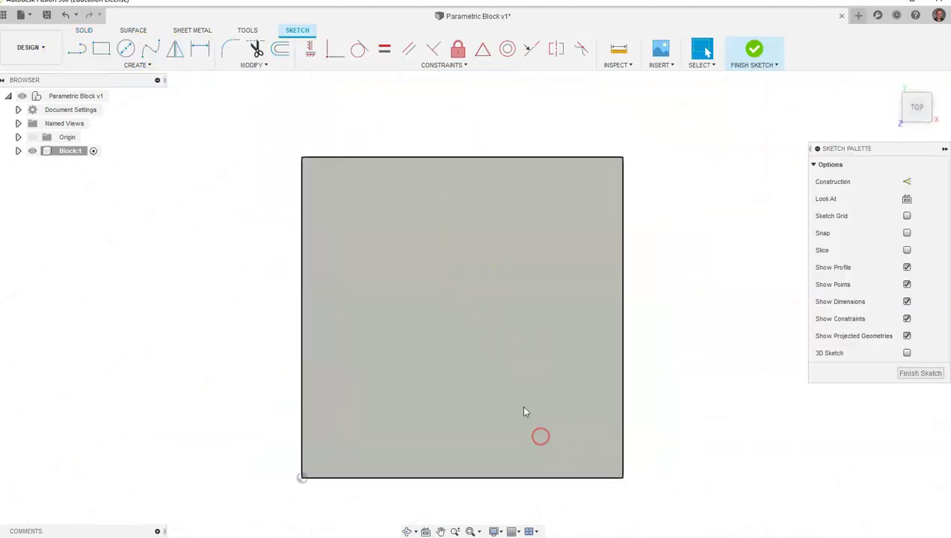
{"action": "left_click", "coordinate": [126, 49]}
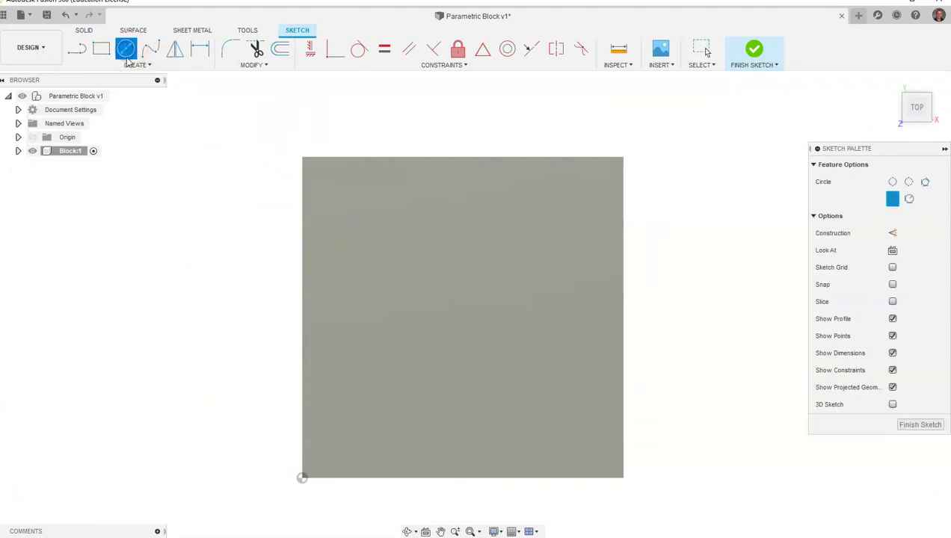
{"action": "left_click", "coordinate": [436, 291]}
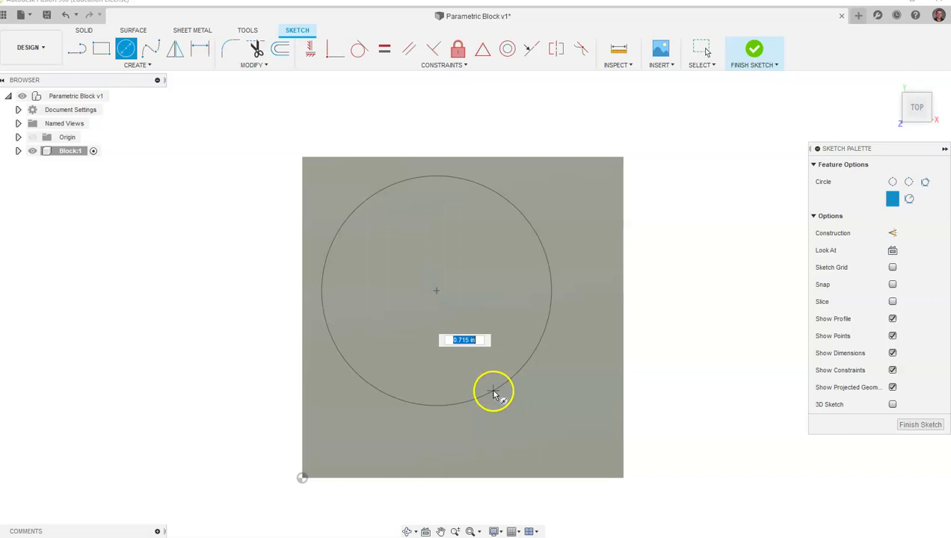
{"action": "type", "text": "w/4"}
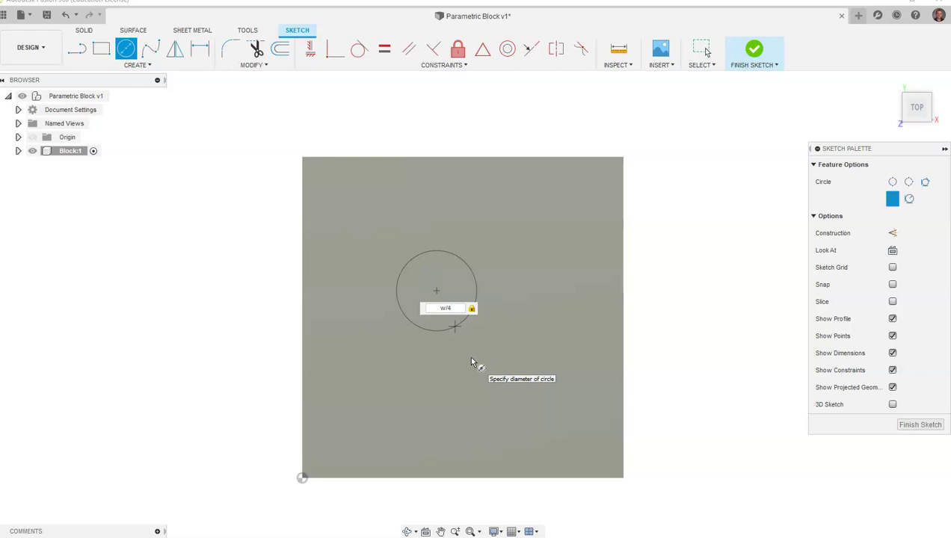
{"action": "key", "text": "Return"}
{"action": "key", "text": "Escape"}
{"action": "left_click", "coordinate": [356, 202]}
{"action": "left_click", "coordinate": [246, 186]}
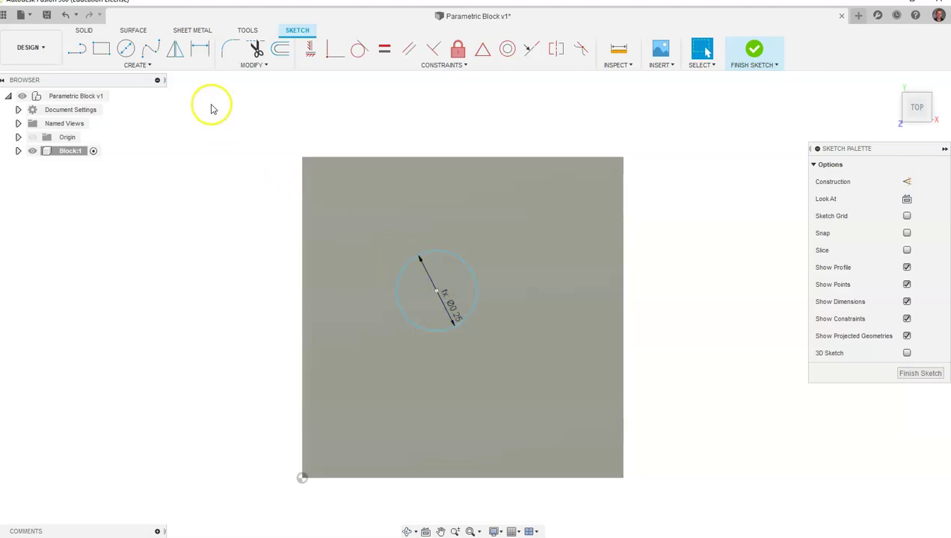
- Dimension the circle centre w/2 from the block's left edge
{"action": "left_click", "coordinate": [202, 51]}
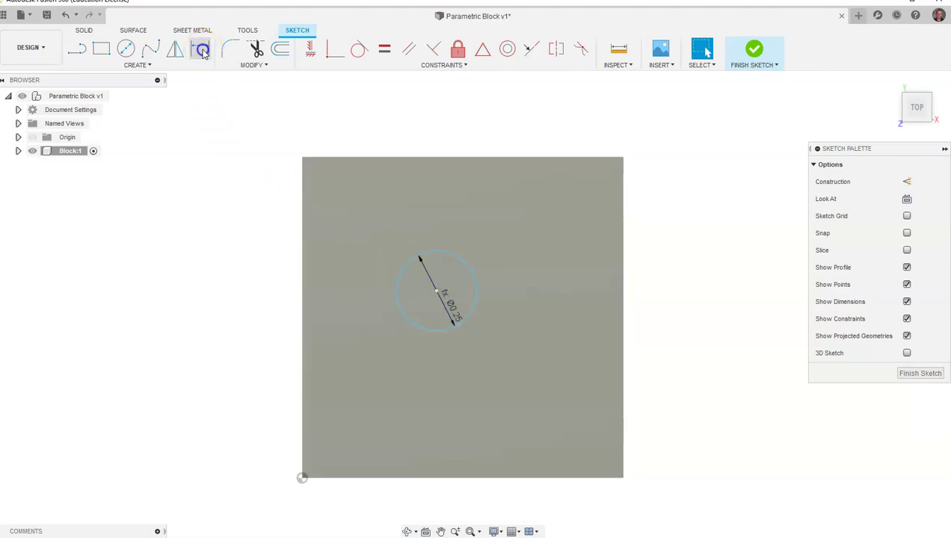
{"action": "left_click", "coordinate": [440, 293]}
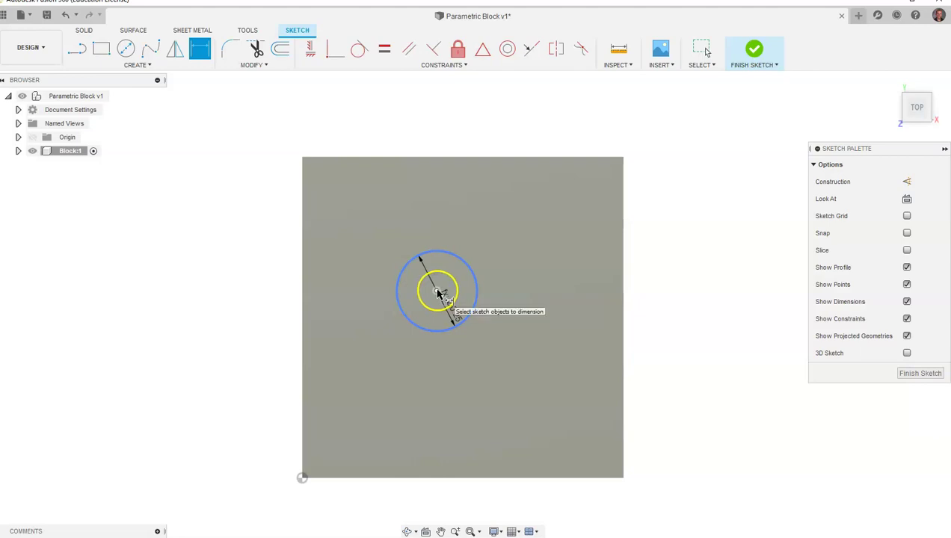
{"action": "left_click", "coordinate": [303, 284]}
{"action": "scroll", "coordinate": [324, 325], "scroll_direction": "down", "scroll_amount": 2}
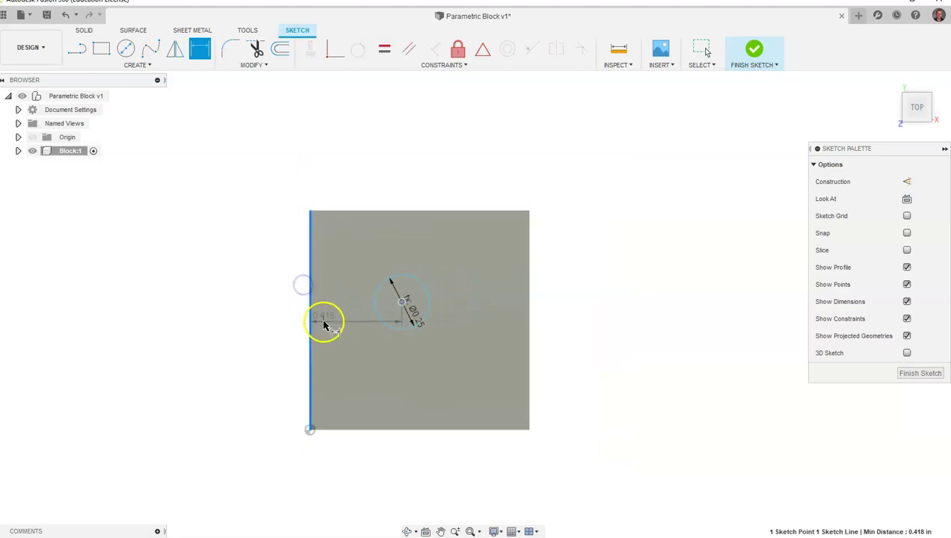
{"action": "left_click", "coordinate": [350, 459]}
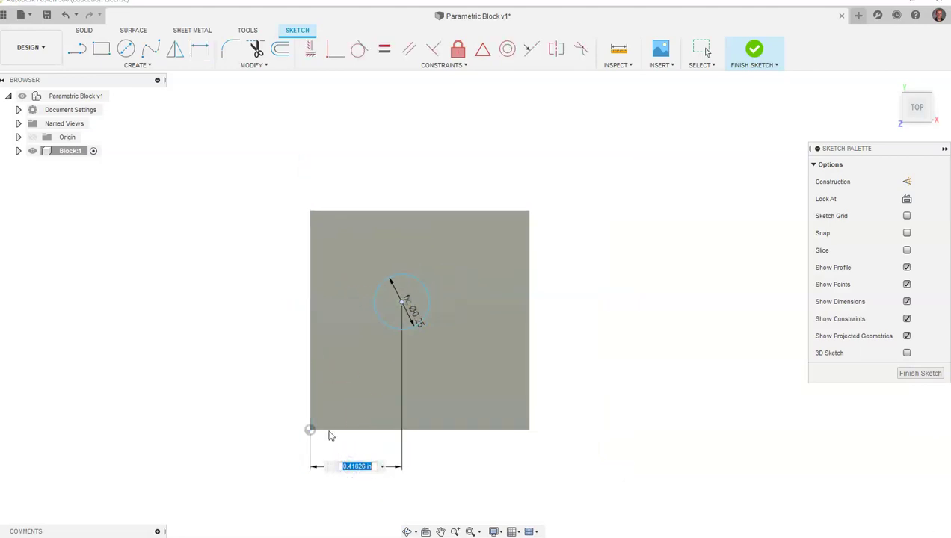
{"action": "type", "text": "w/2"}
{"action": "key", "text": "Return"}
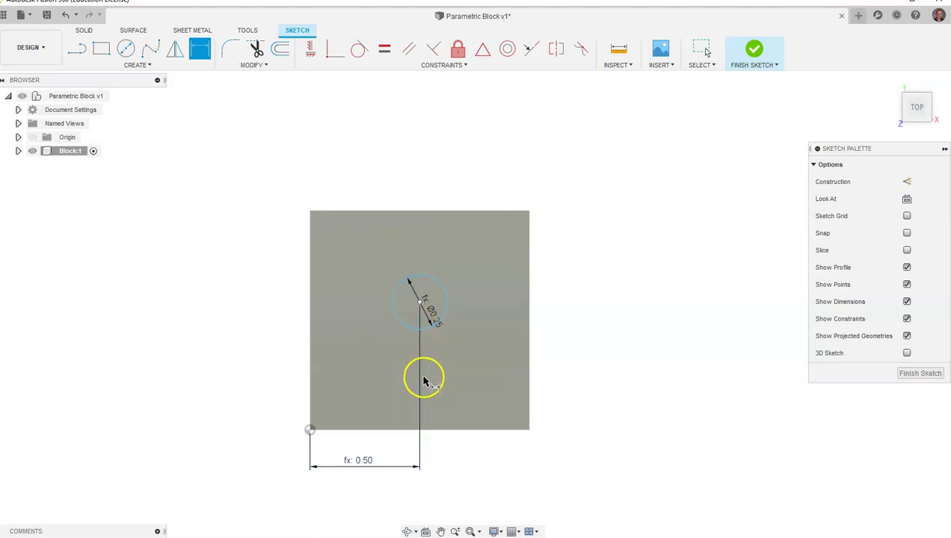
- Dimension the circle centre w/2 from the block's bottom edge and finish the sketch
{"action": "scroll", "coordinate": [419, 436], "scroll_direction": "up", "scroll_amount": 2}
{"action": "scroll", "coordinate": [420, 436], "scroll_direction": "up", "scroll_amount": 1}
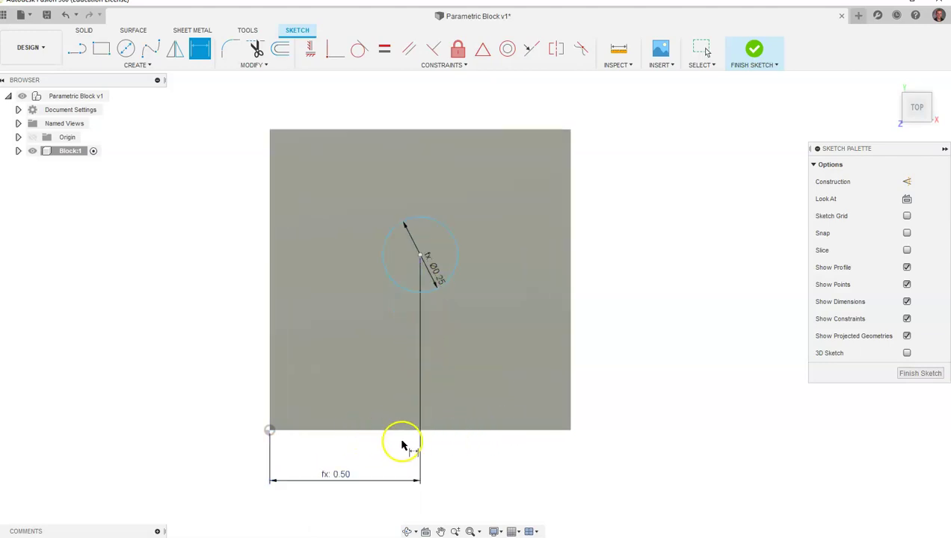
{"action": "scroll", "coordinate": [393, 433], "scroll_direction": "down", "scroll_amount": 2}
{"action": "scroll", "coordinate": [392, 433], "scroll_direction": "down", "scroll_amount": 1}
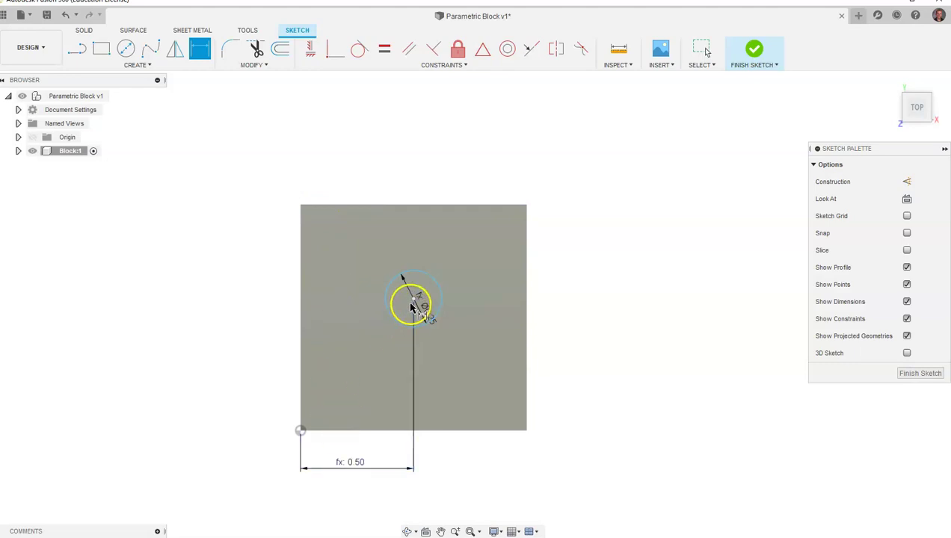
{"action": "left_click", "coordinate": [390, 430]}
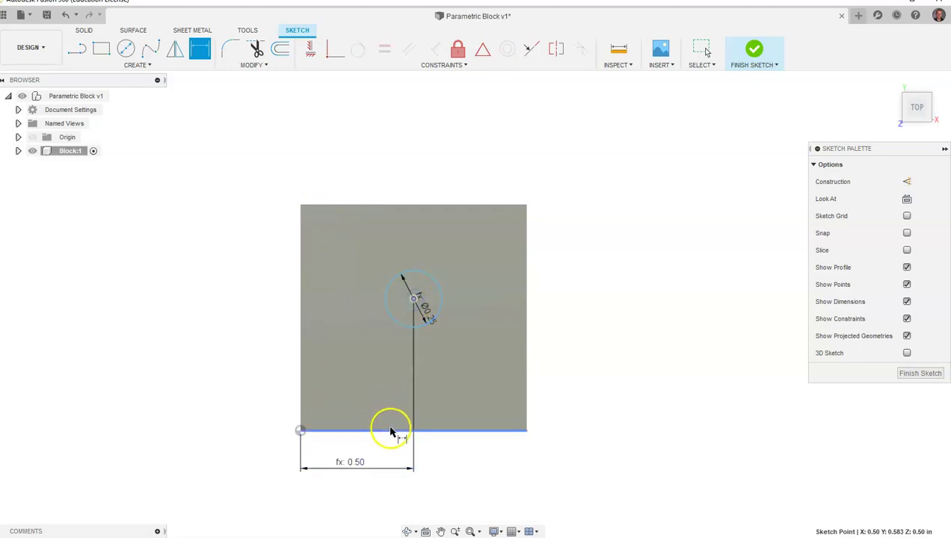
{"action": "left_click", "coordinate": [245, 351]}
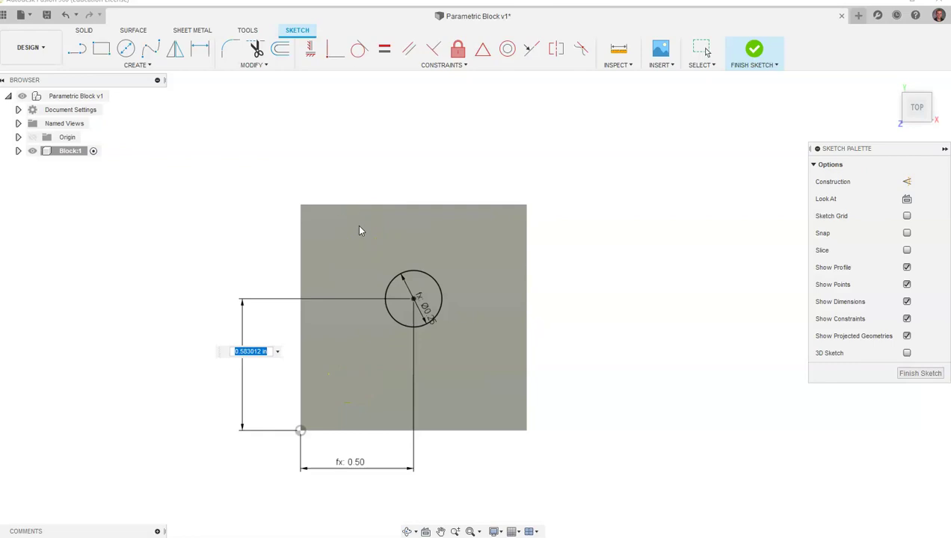
{"action": "type", "text": "w"}
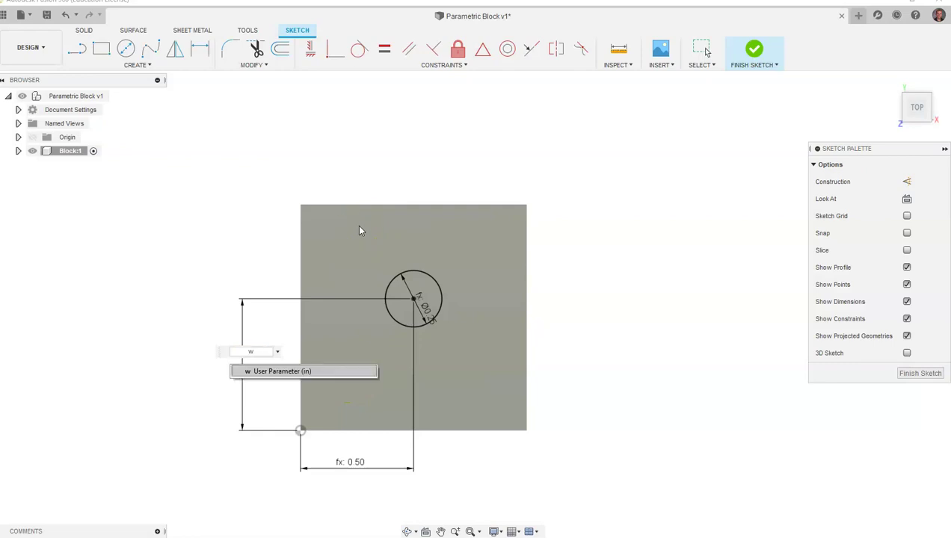
{"action": "type", "text": "/2"}
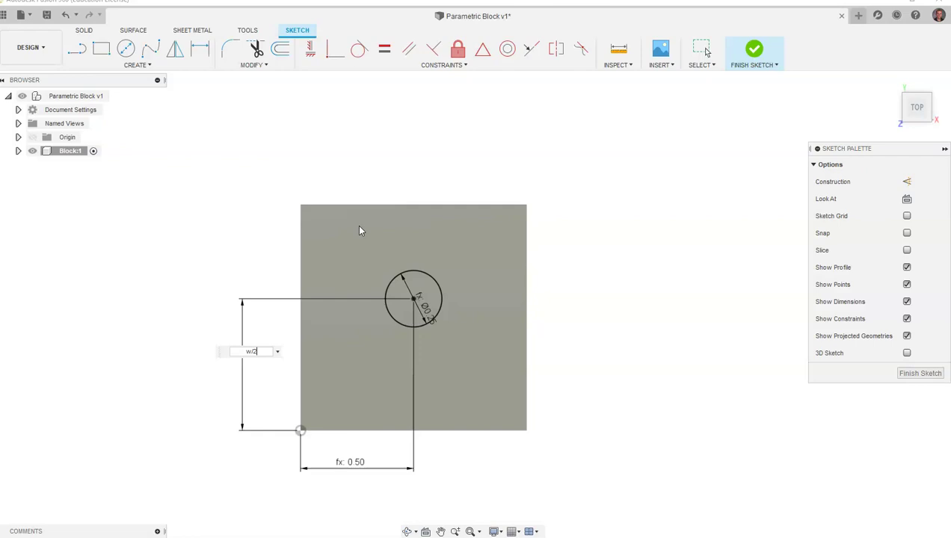
{"action": "key", "text": "Return"}
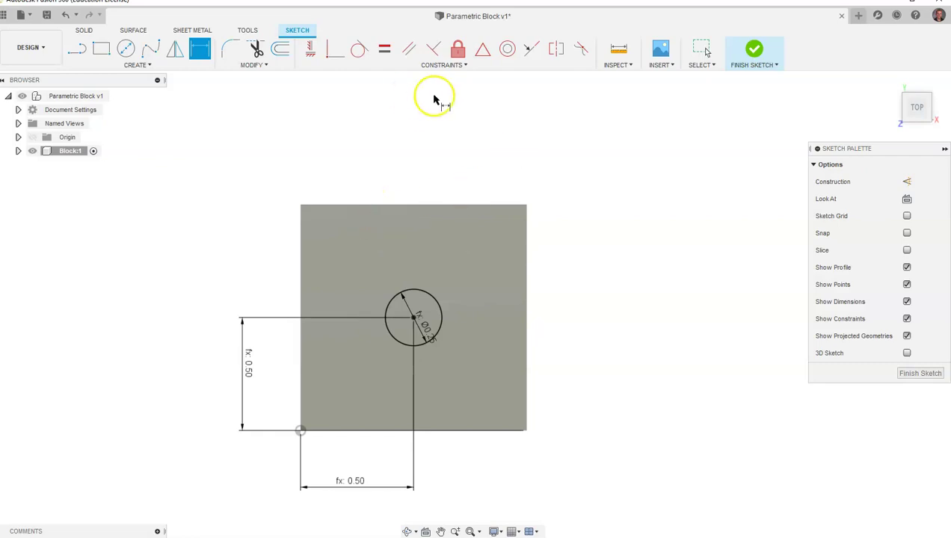
{"action": "left_click", "coordinate": [754, 49]}
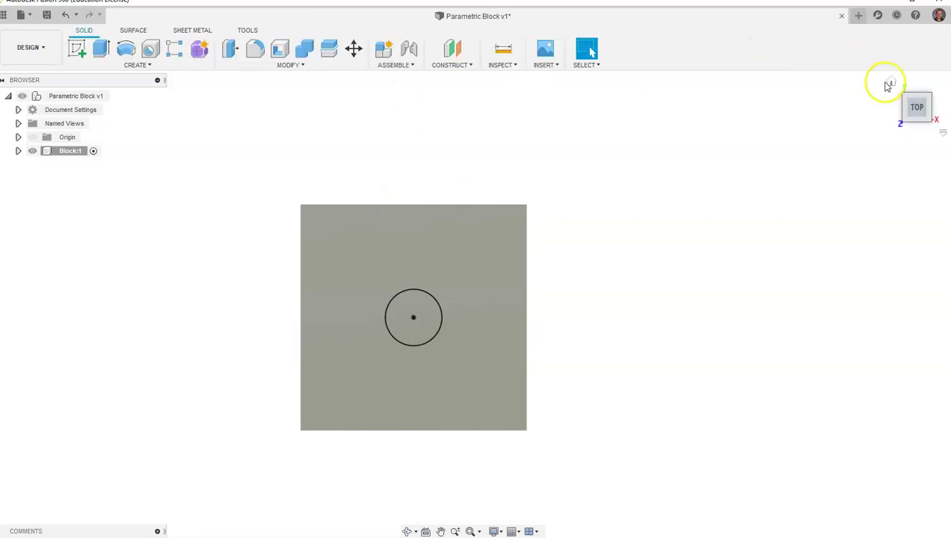
- Cut the w/4 circle down To Object at the bottom face, then activate the root Parametric Block design
{"action": "left_click", "coordinate": [893, 85]}
{"action": "left_click", "coordinate": [101, 48]}
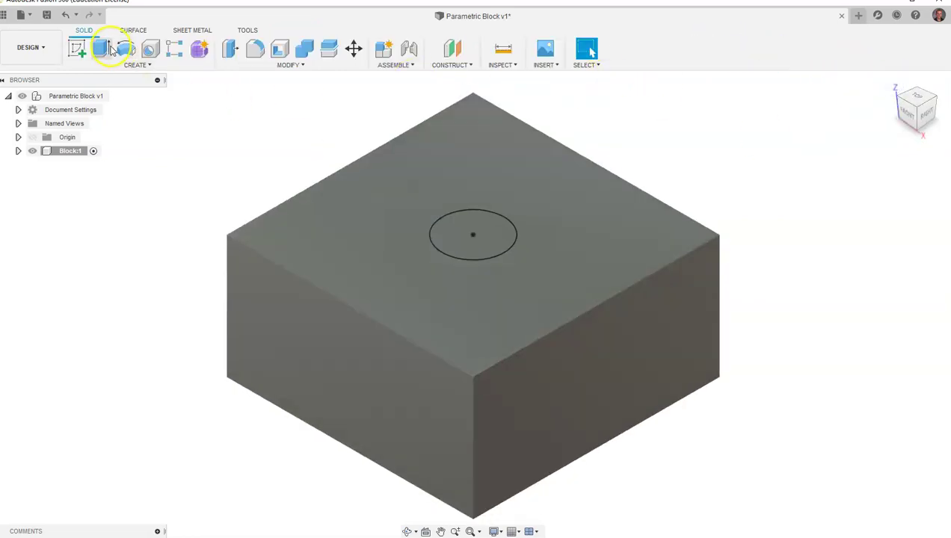
{"action": "left_click", "coordinate": [473, 230]}
{"action": "scroll", "coordinate": [516, 178], "scroll_direction": "down", "scroll_amount": 2}
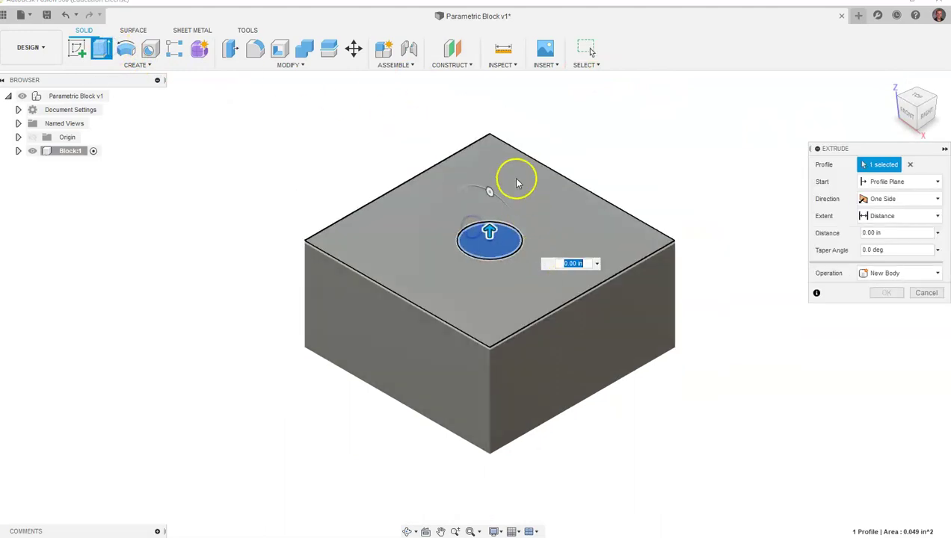
{"action": "left_click_drag", "start_coordinate": [495, 219], "coordinate": [520, 471]}
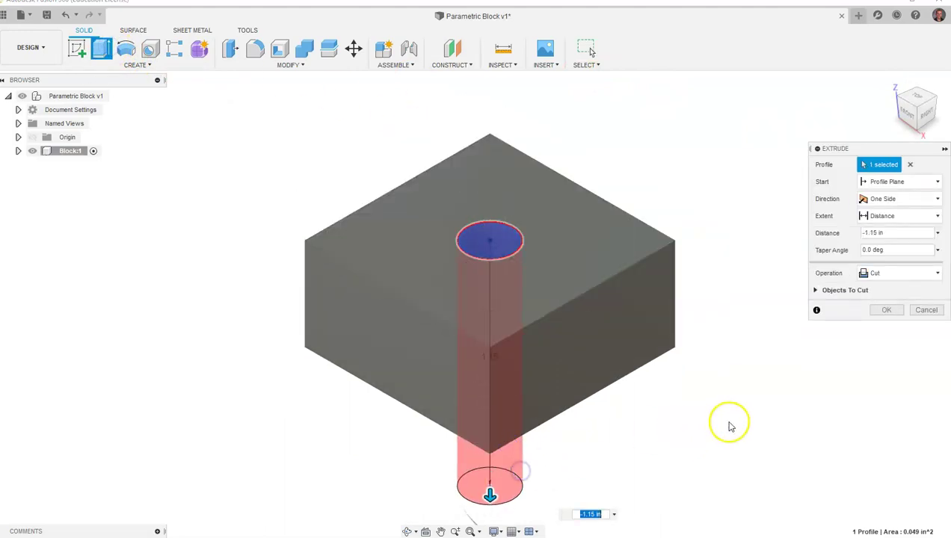
{"action": "left_click", "coordinate": [920, 130]}
{"action": "left_click", "coordinate": [897, 216]}
{"action": "left_click", "coordinate": [896, 242]}
{"action": "left_click", "coordinate": [582, 390]}
{"action": "left_click", "coordinate": [885, 362]}
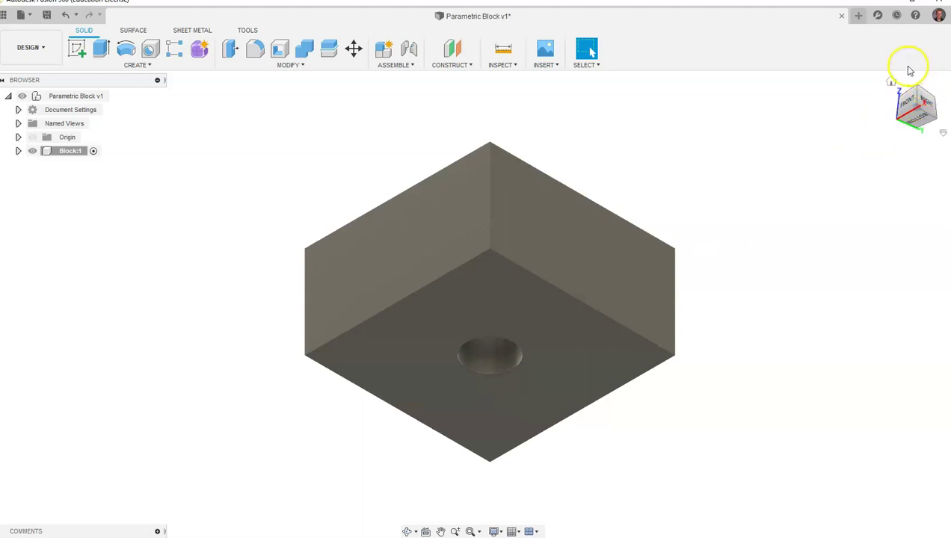
{"action": "left_click", "coordinate": [920, 89]}
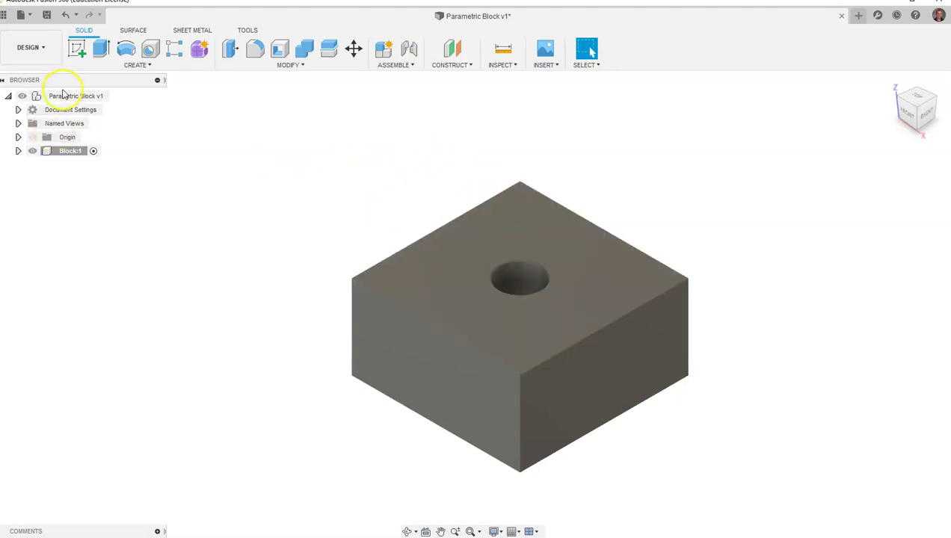
{"action": "left_click", "coordinate": [114, 98]}
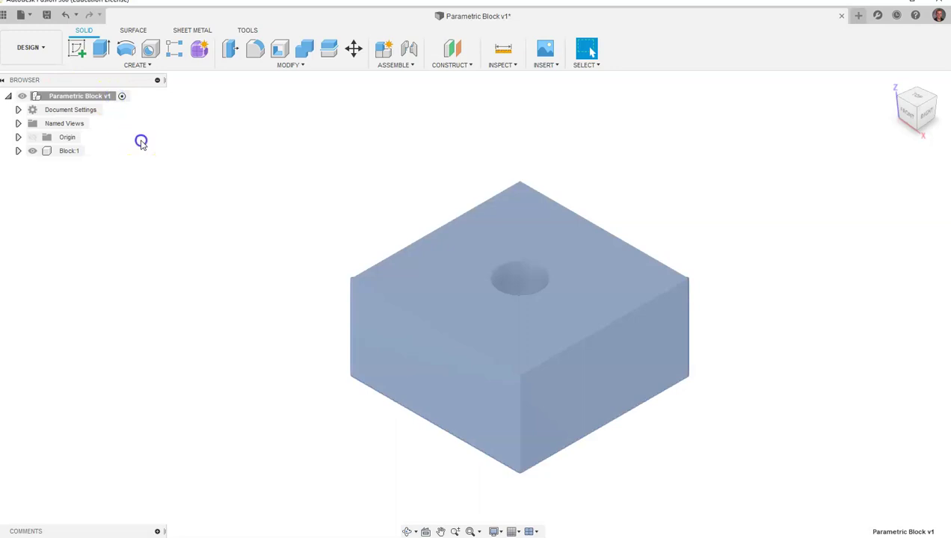
- Add a second component under the root and rename Component2 to 'Cylinder'
{"action": "right_click", "coordinate": [97, 98]}
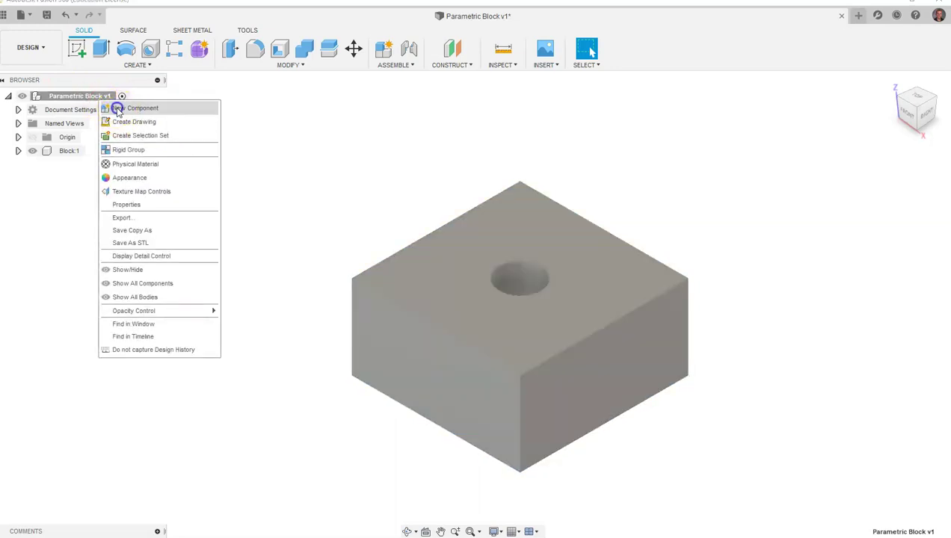
{"action": "left_click", "coordinate": [118, 107]}
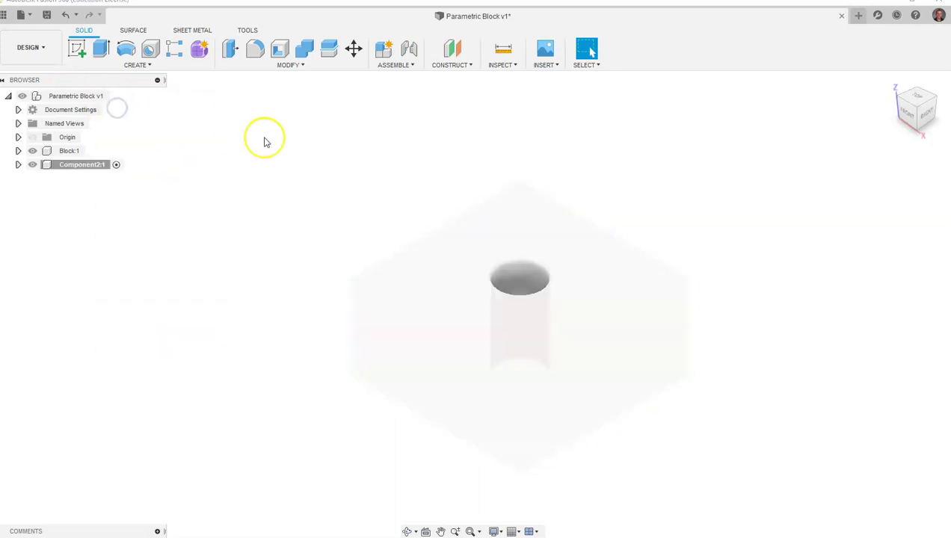
{"action": "left_click", "coordinate": [79, 166]}
{"action": "double_click", "coordinate": [103, 168]}
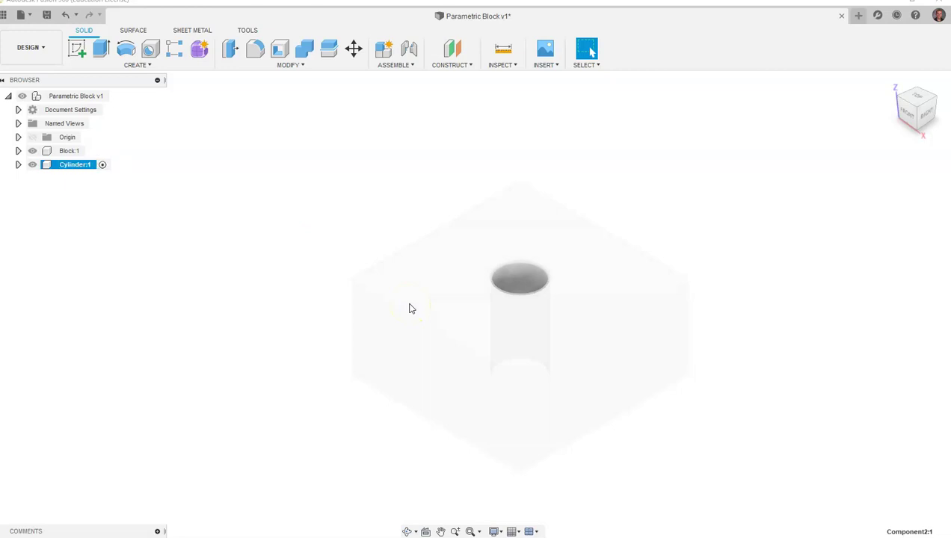
{"action": "left_click", "coordinate": [205, 170]}
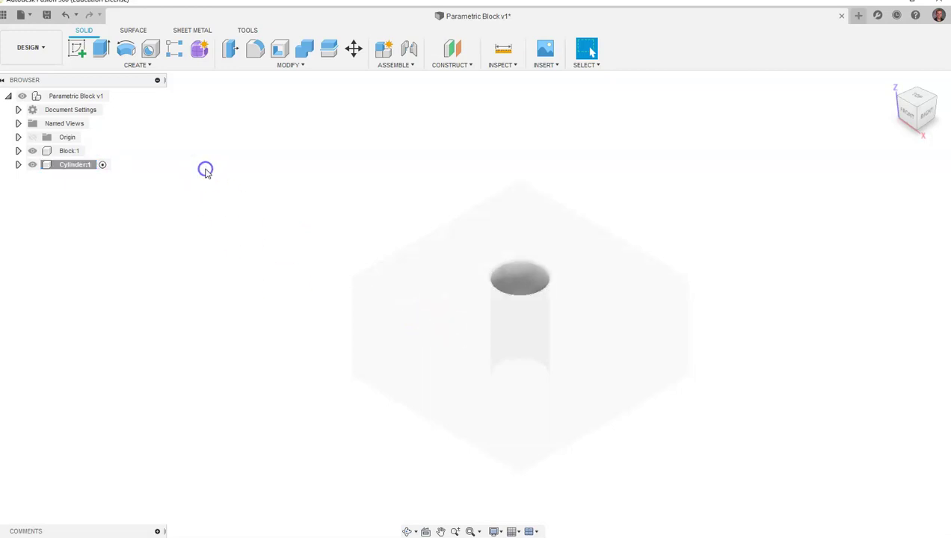
{"action": "left_click", "coordinate": [82, 171]}
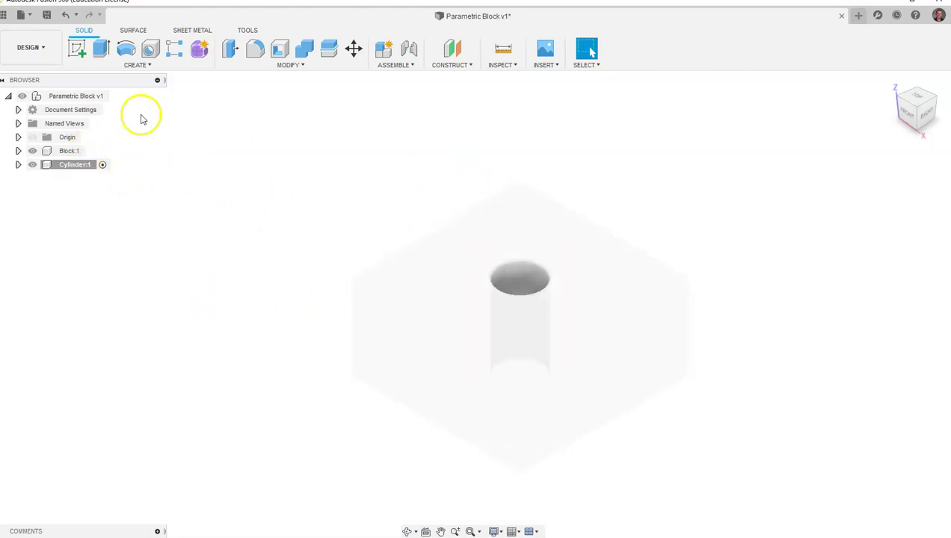
{"action": "left_click", "coordinate": [76, 49]}
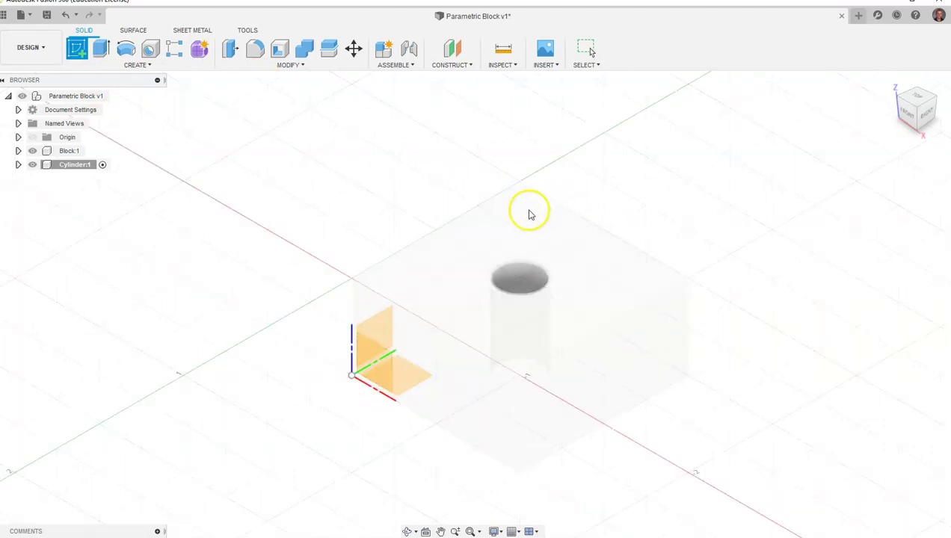
- Sketch on the block's top face, project the hole's circular edge into it, and finish the sketch
{"action": "left_click", "coordinate": [527, 214]}
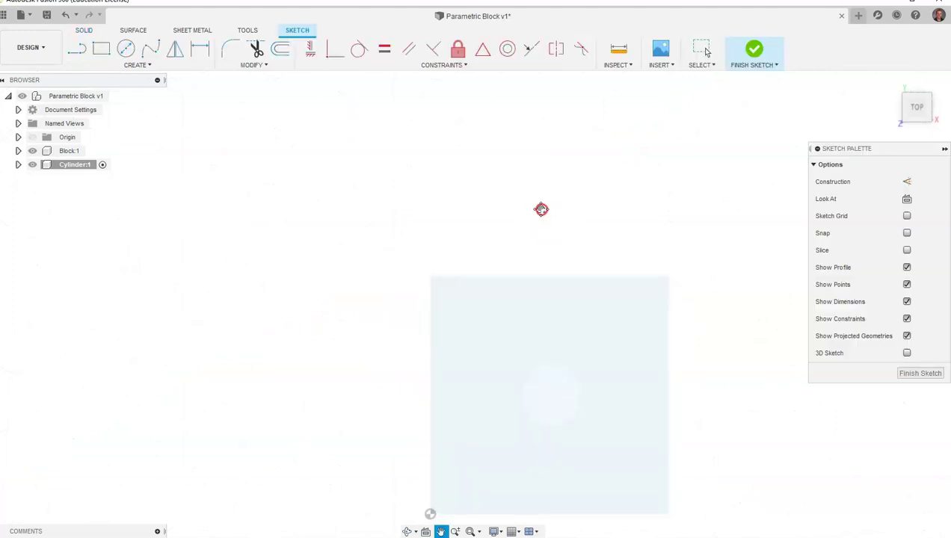
{"action": "left_click", "coordinate": [929, 98]}
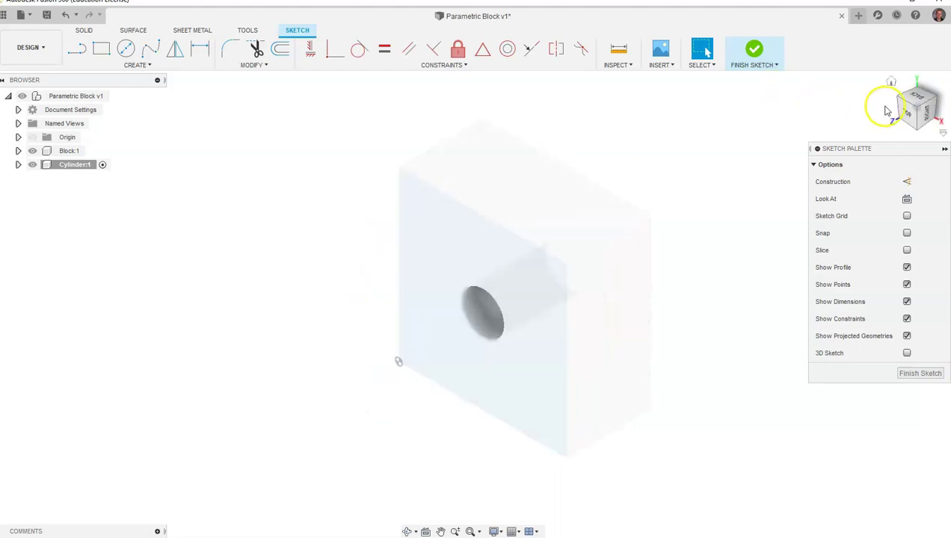
{"action": "left_click_drag", "start_coordinate": [901, 108], "coordinate": [845, 115]}
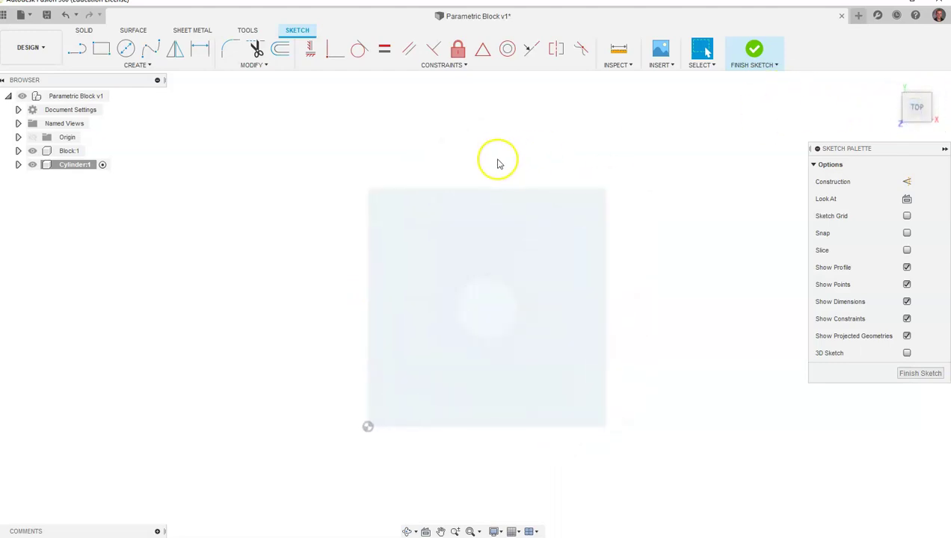
{"action": "key", "text": "p"}
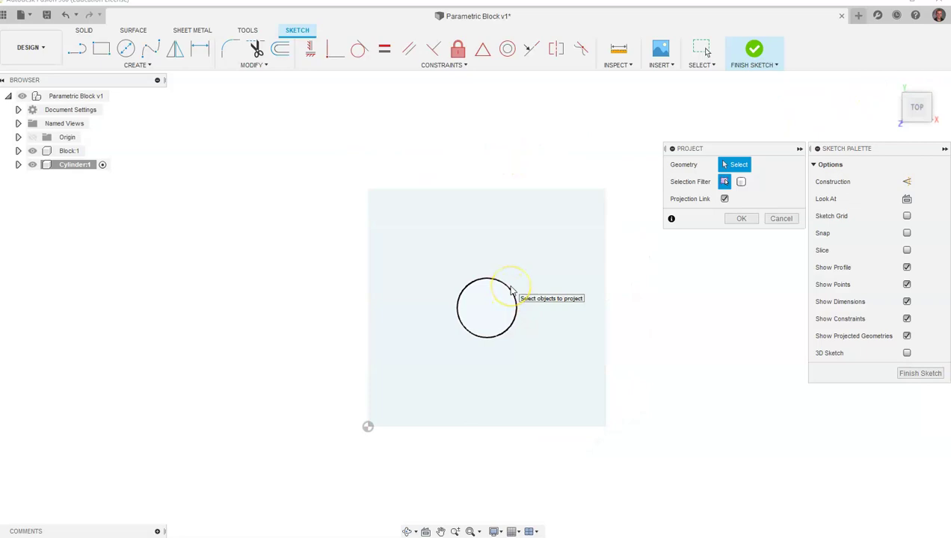
{"action": "left_click", "coordinate": [508, 287]}
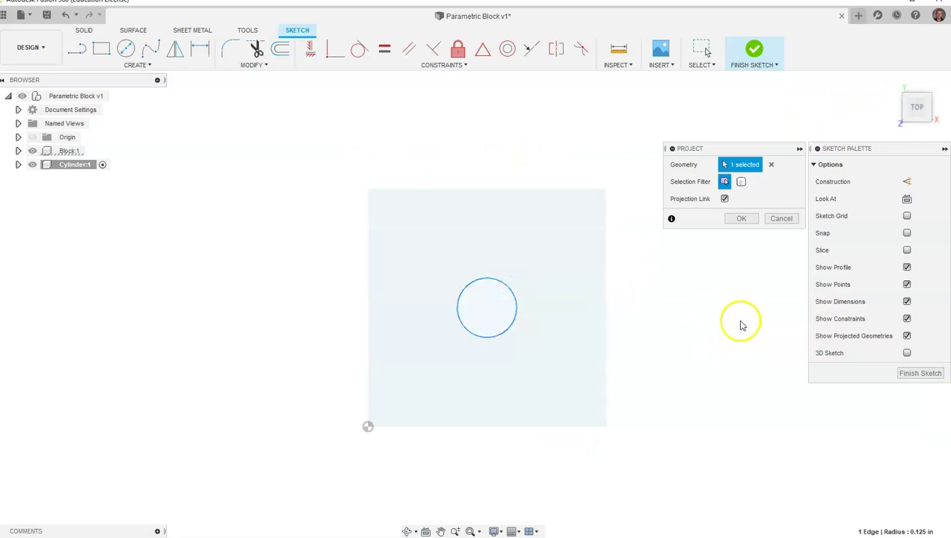
{"action": "left_click", "coordinate": [755, 48]}
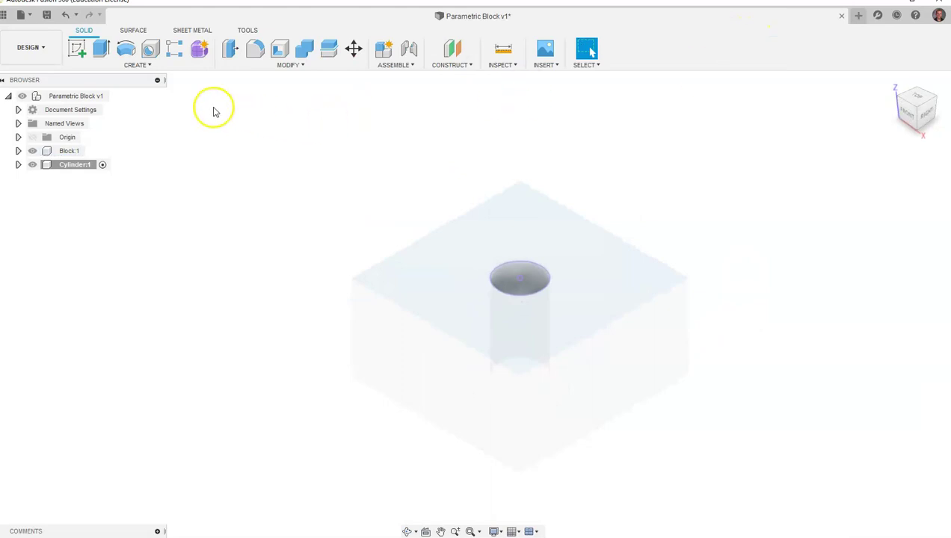
- Start an extrusion of the projected circle and make it two-sided
{"action": "left_click", "coordinate": [99, 47]}
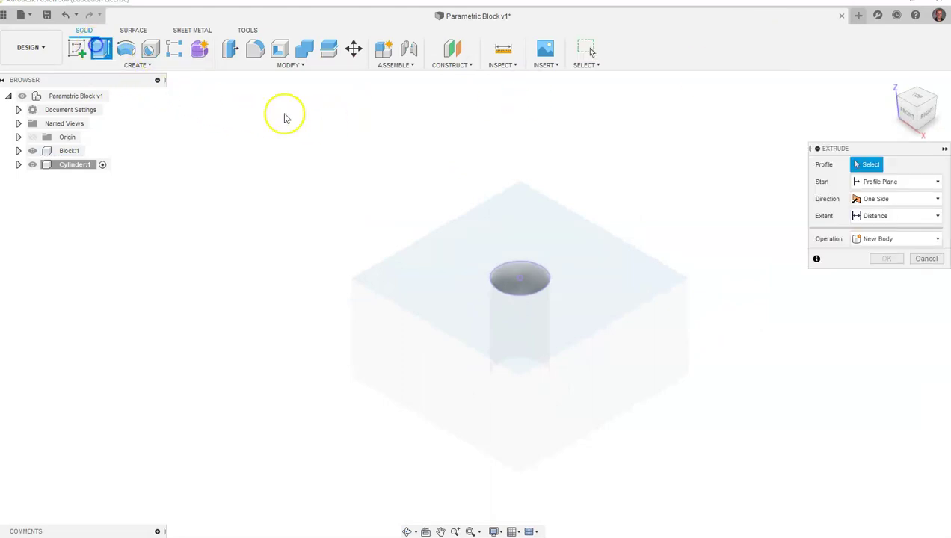
{"action": "left_click", "coordinate": [516, 275]}
{"action": "left_click_drag", "start_coordinate": [518, 270], "coordinate": [523, 213]}
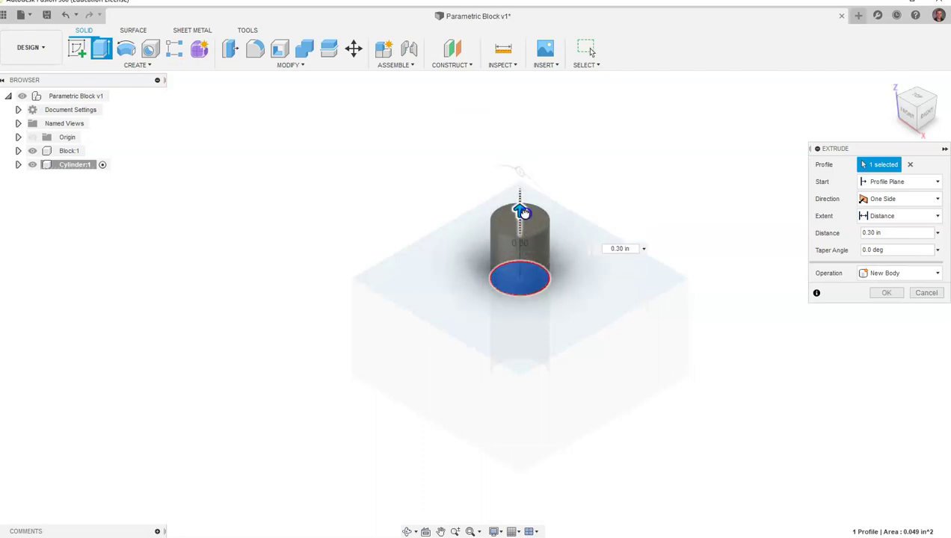
{"action": "left_click", "coordinate": [899, 198]}
{"action": "left_click", "coordinate": [900, 198]}
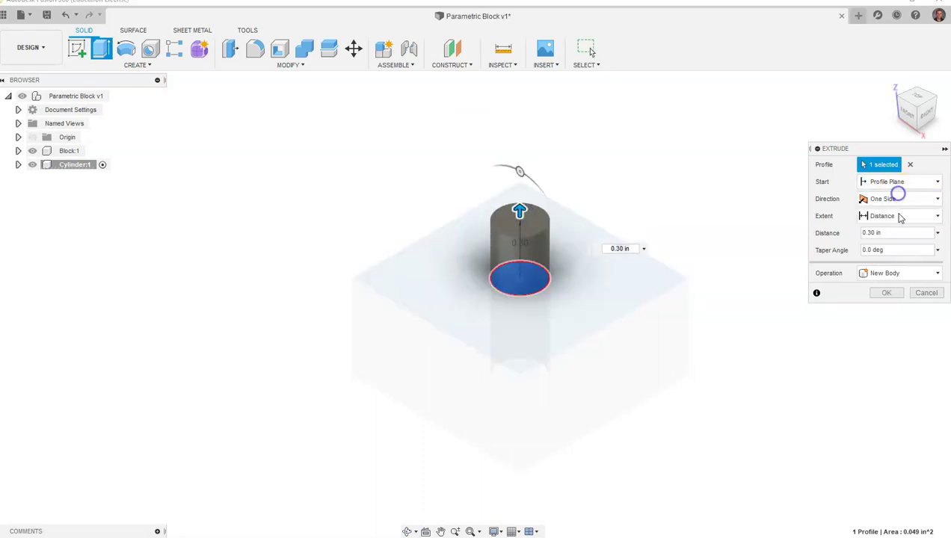
{"action": "left_click", "coordinate": [898, 215]}
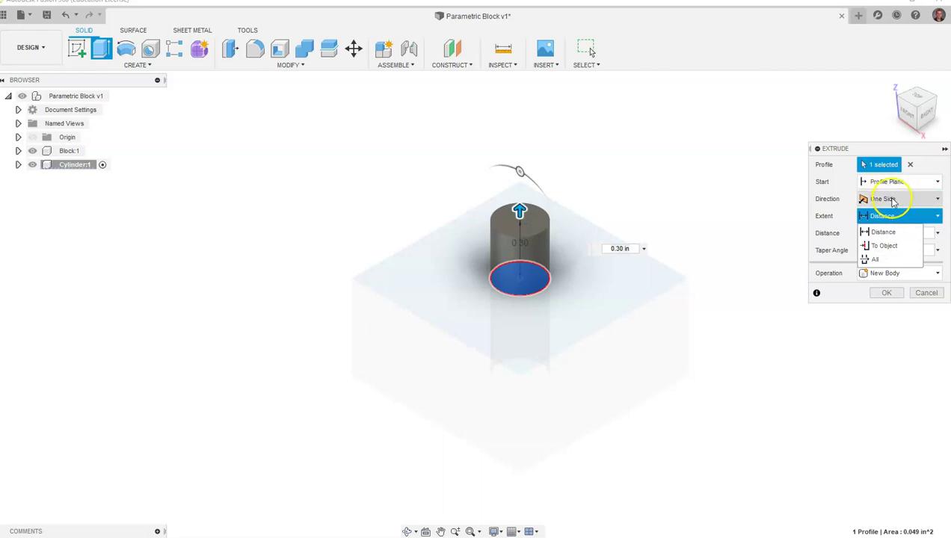
{"action": "left_click", "coordinate": [892, 201]}
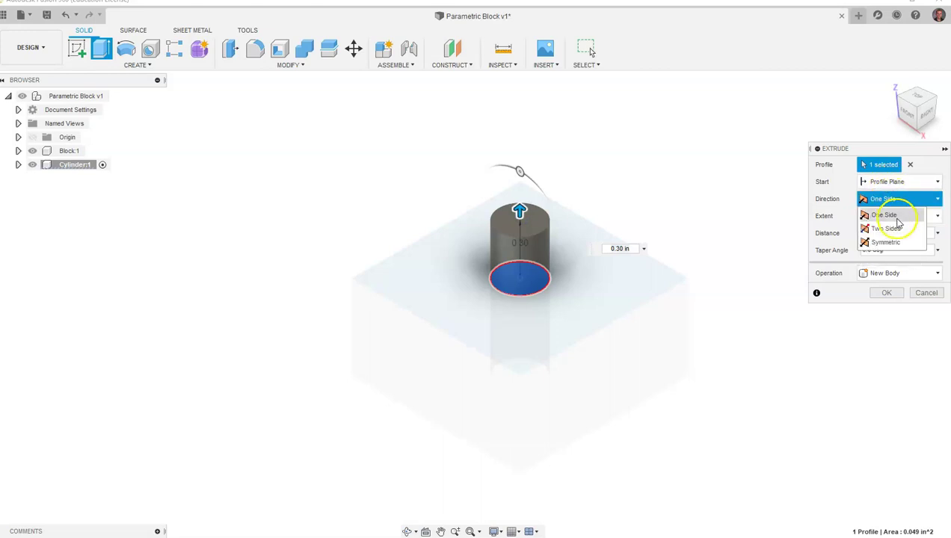
{"action": "left_click", "coordinate": [899, 228]}
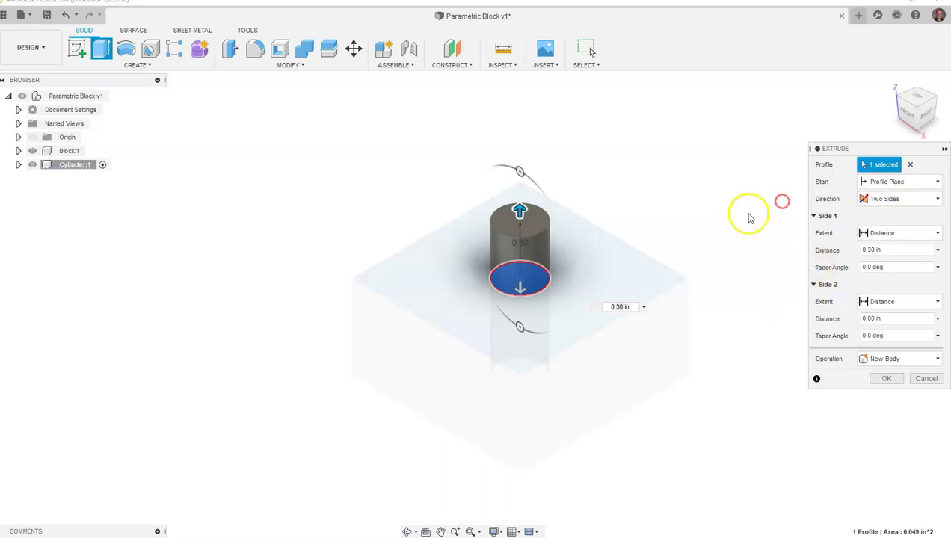
- Drag the extrusion to 0.60 in on Side 1 and 0.80 in on Side 2
{"action": "left_click_drag", "start_coordinate": [520, 211], "coordinate": [520, 96]}
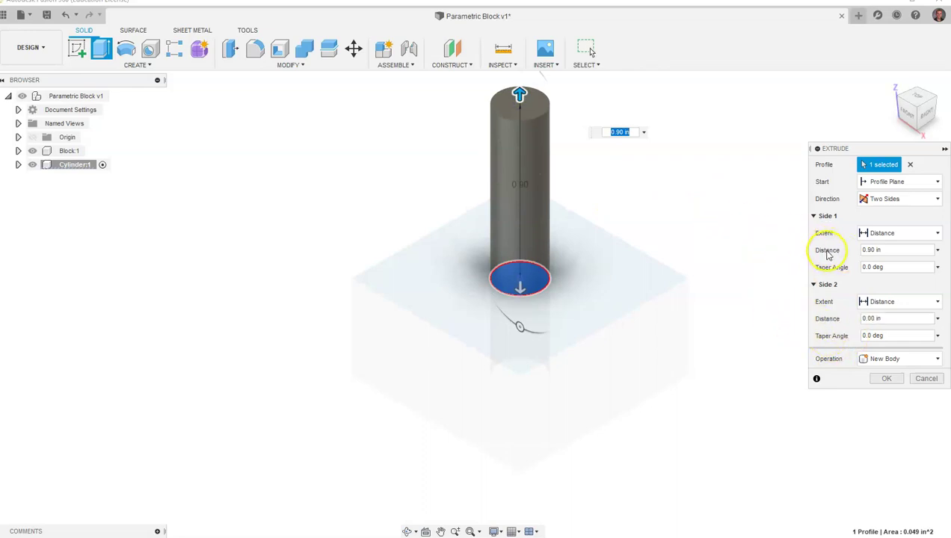
{"action": "left_click_drag", "start_coordinate": [519, 95], "coordinate": [544, 141]}
{"action": "left_click", "coordinate": [919, 134]}
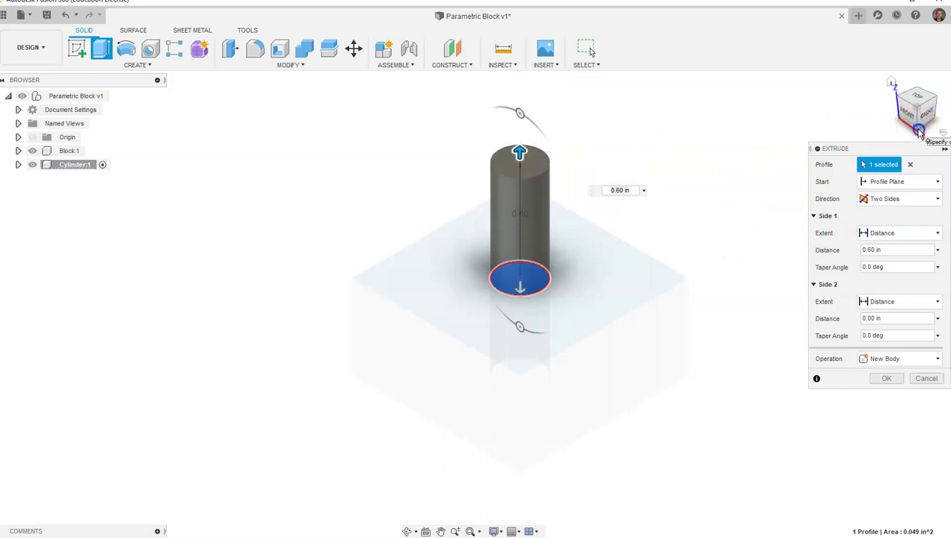
{"action": "left_click", "coordinate": [520, 276]}
{"action": "left_click_drag", "start_coordinate": [517, 274], "coordinate": [546, 424]}
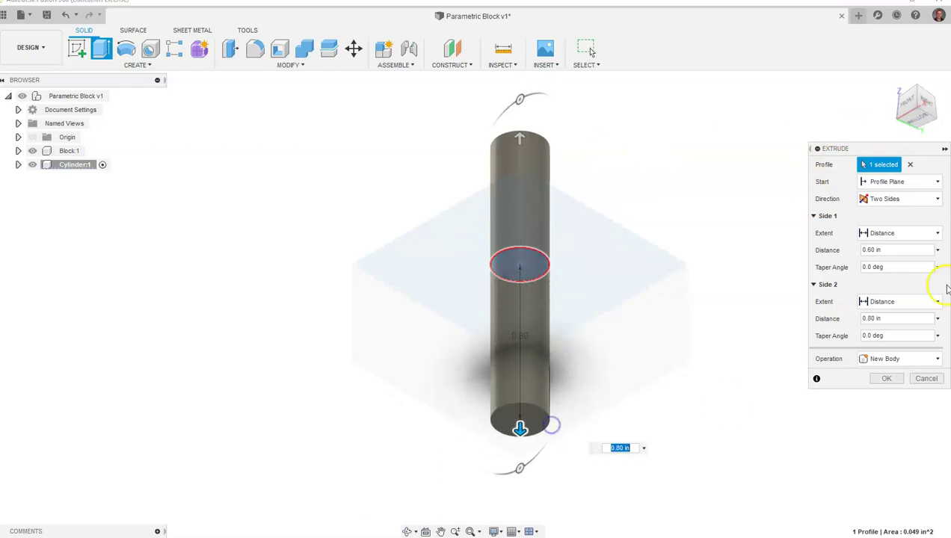
{"action": "left_click", "coordinate": [893, 303]}
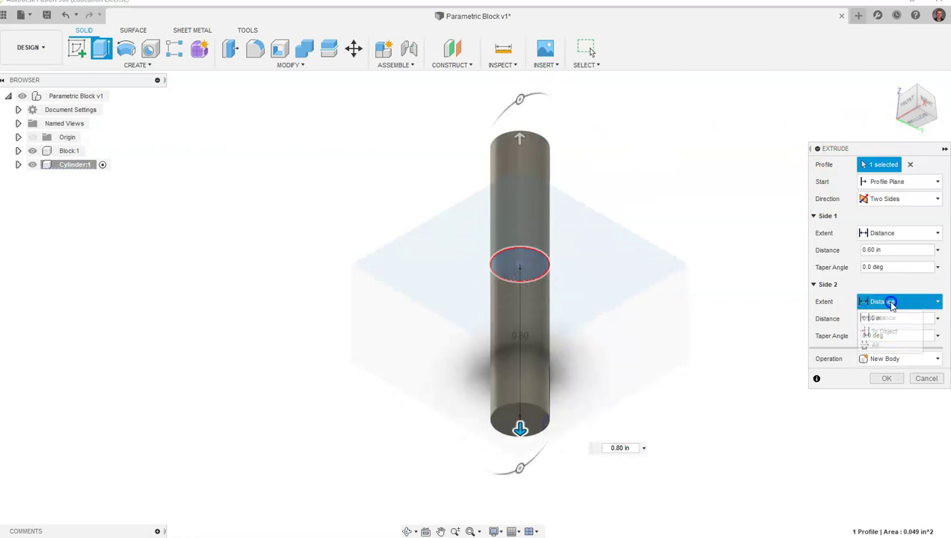
- End Side 2 at the block's bottom face, set Side 1 distance to w, and create the cylinder
{"action": "left_click", "coordinate": [894, 332]}
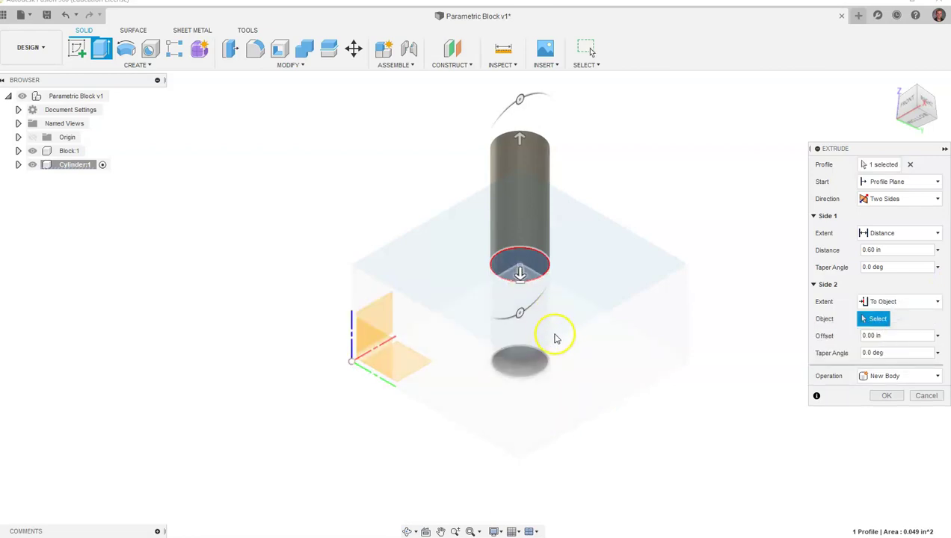
{"action": "left_click", "coordinate": [568, 337]}
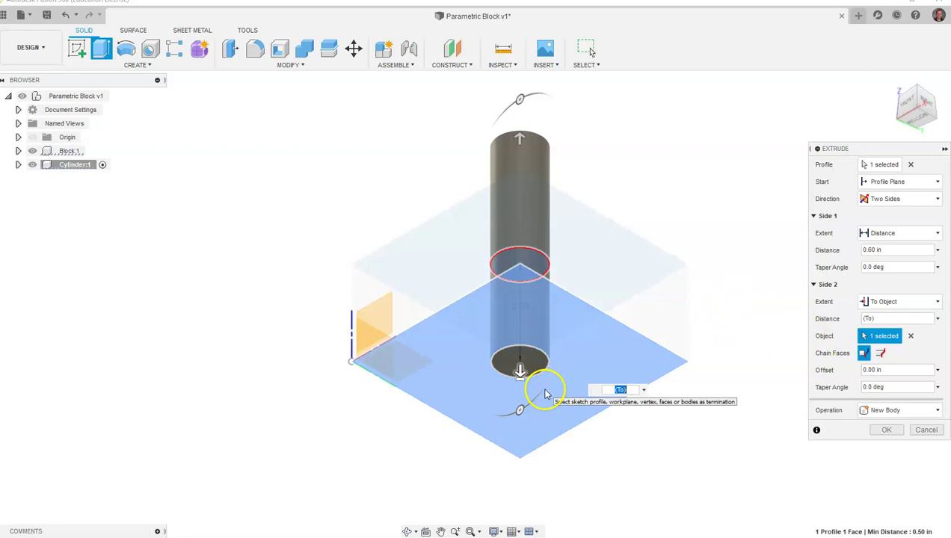
{"action": "left_click", "coordinate": [917, 89]}
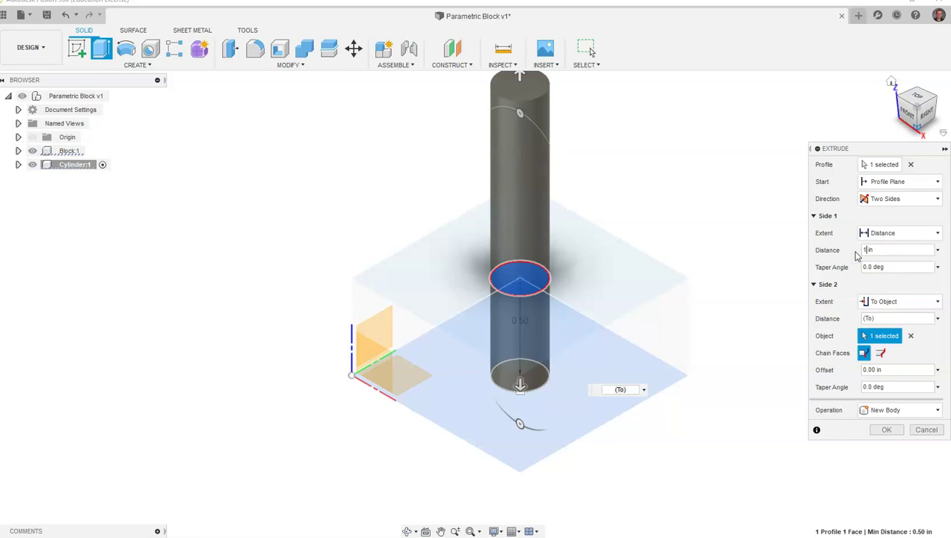
{"action": "key", "text": "BackSpace"}
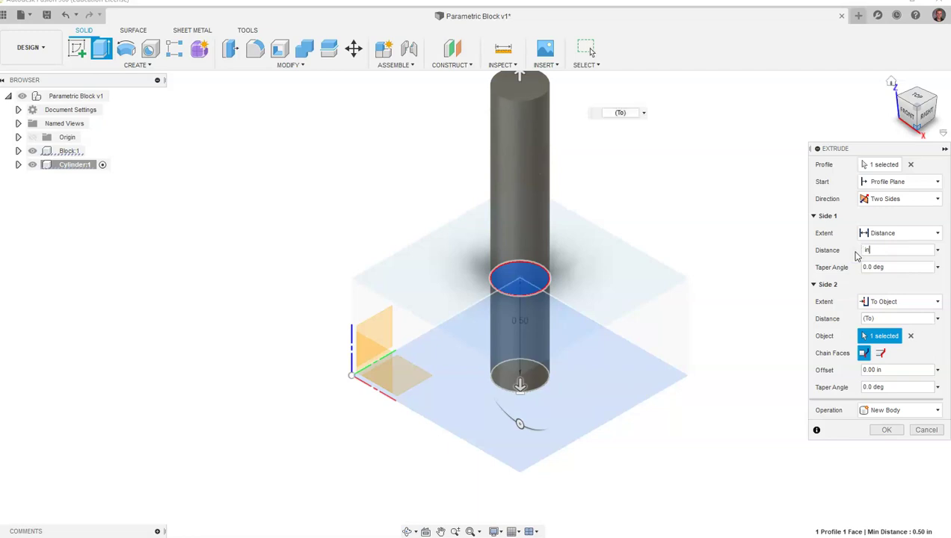
{"action": "type", "text": "w"}
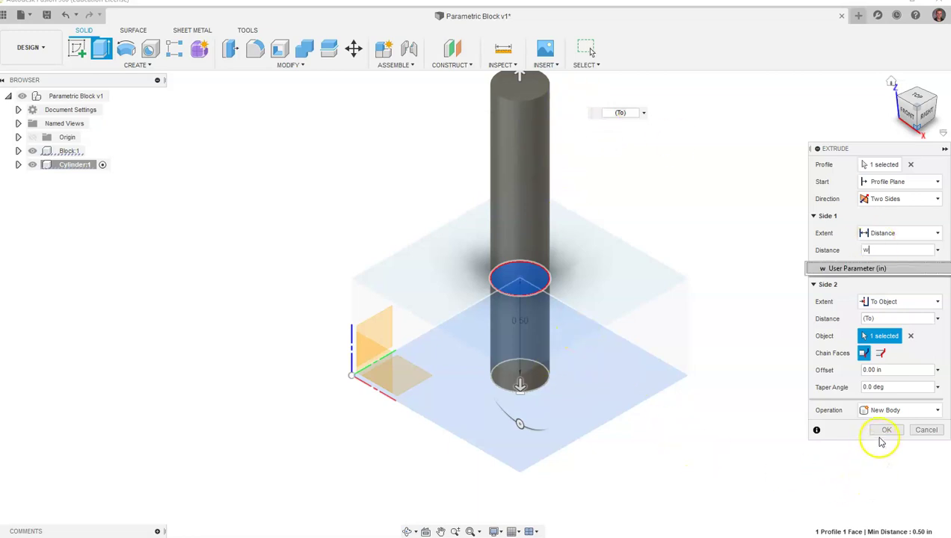
{"action": "left_click", "coordinate": [886, 431]}
{"action": "scroll", "coordinate": [887, 432], "scroll_direction": "down", "scroll_amount": 2}
{"action": "middle_click_drag", "start_coordinate": [815, 449], "coordinate": [699, 434]}
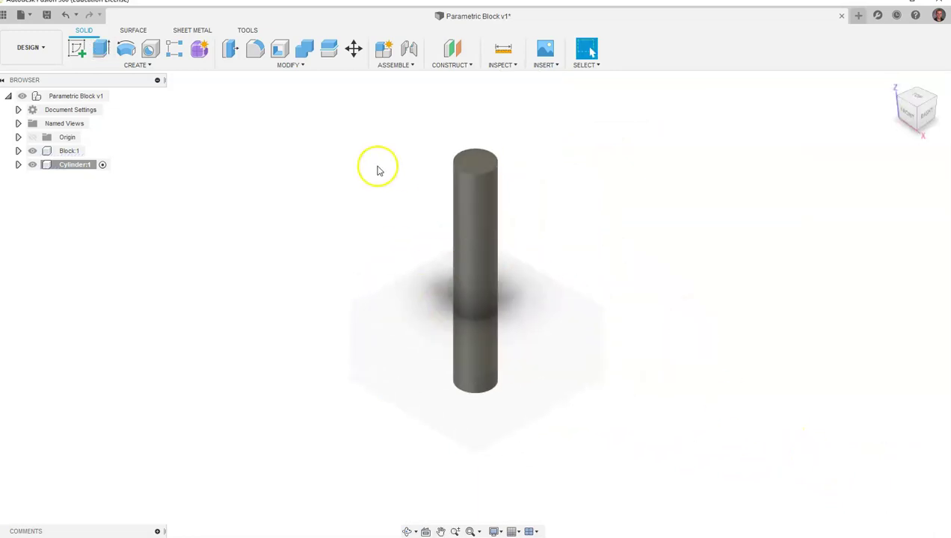
- Apply Paint - Enamel Glossy (Yellow) from the Appearance library's Paint > Glossy category to the cylinder
{"action": "left_click", "coordinate": [334, 64]}
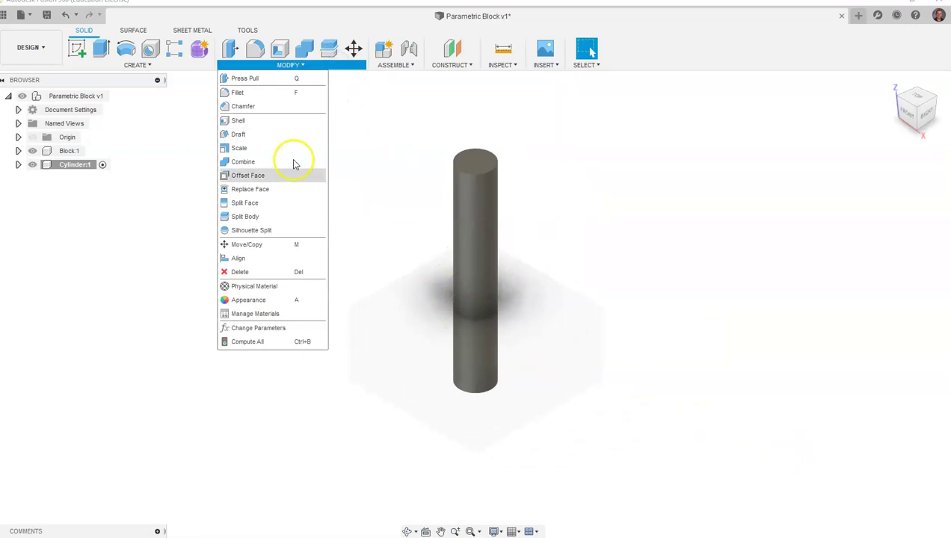
{"action": "left_click", "coordinate": [288, 301]}
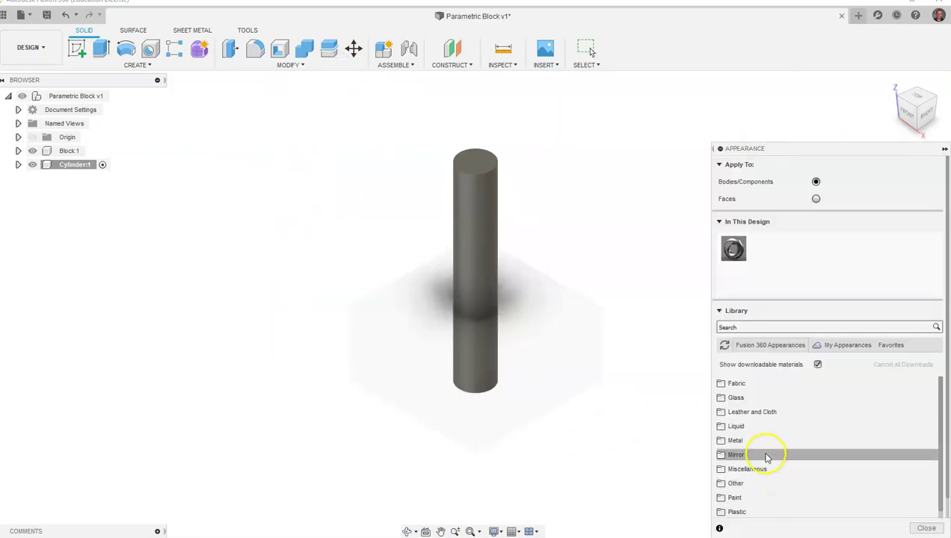
{"action": "scroll", "coordinate": [778, 479], "scroll_direction": "down", "scroll_amount": 1}
{"action": "left_click", "coordinate": [748, 449]}
{"action": "scroll", "coordinate": [782, 431], "scroll_direction": "down", "scroll_amount": 2}
{"action": "left_click", "coordinate": [764, 392]}
{"action": "scroll", "coordinate": [817, 403], "scroll_direction": "down", "scroll_amount": 8}
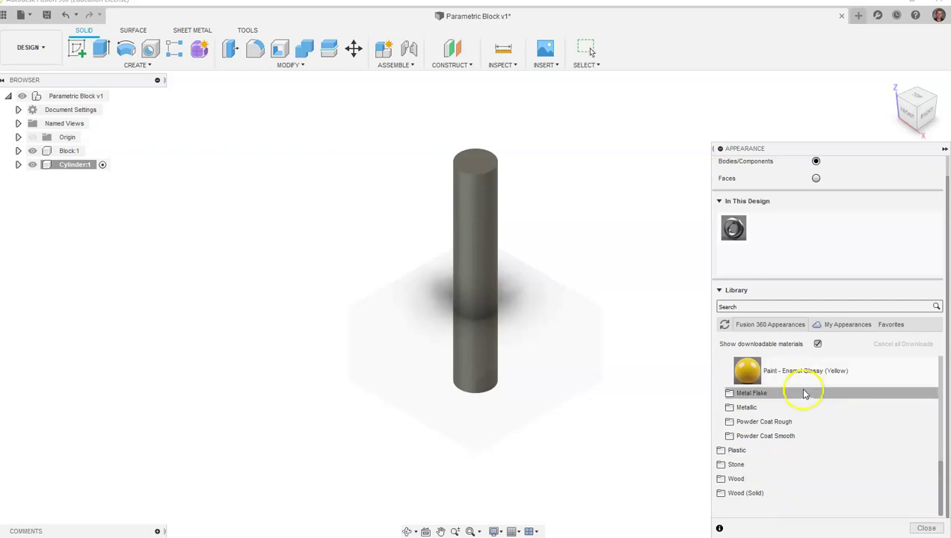
{"action": "left_click_drag", "start_coordinate": [811, 374], "coordinate": [484, 191]}
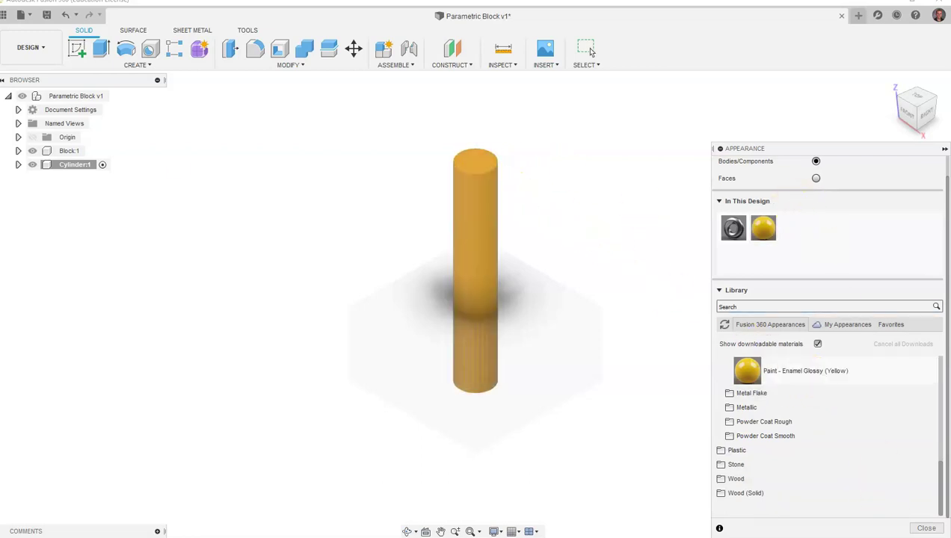
{"action": "left_click", "coordinate": [928, 528]}
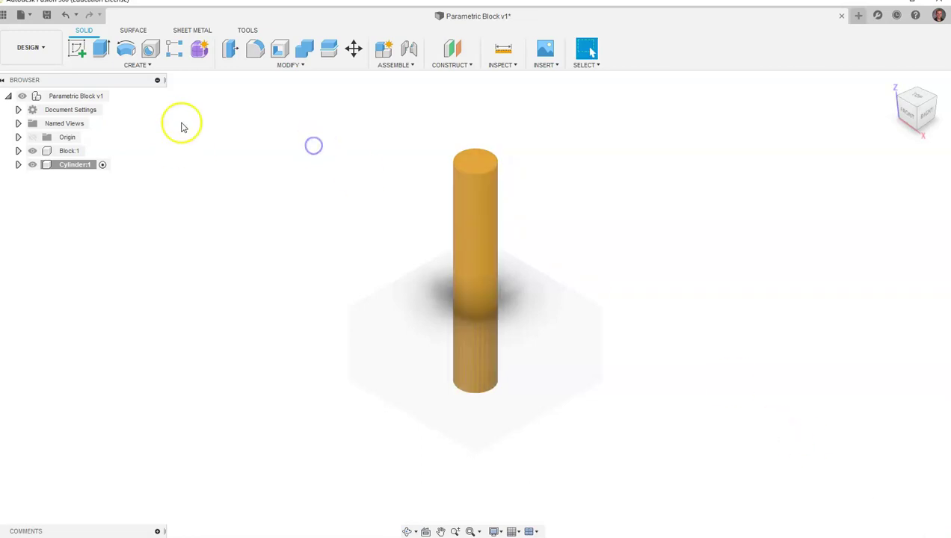
- Activate the top-level Parametric Block v1 component and turn the model to an isometric view
{"action": "left_click", "coordinate": [120, 96]}
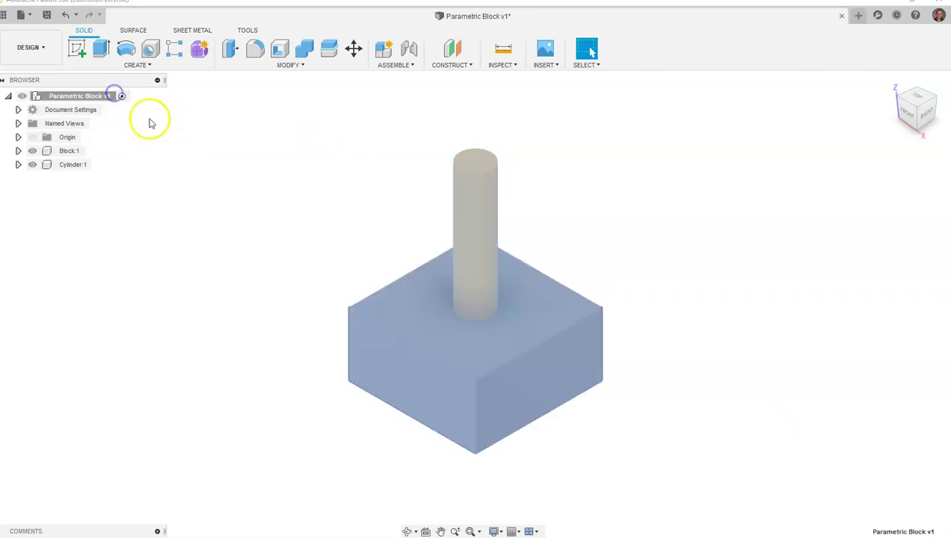
{"action": "mouse_move", "coordinate": [919, 81]}
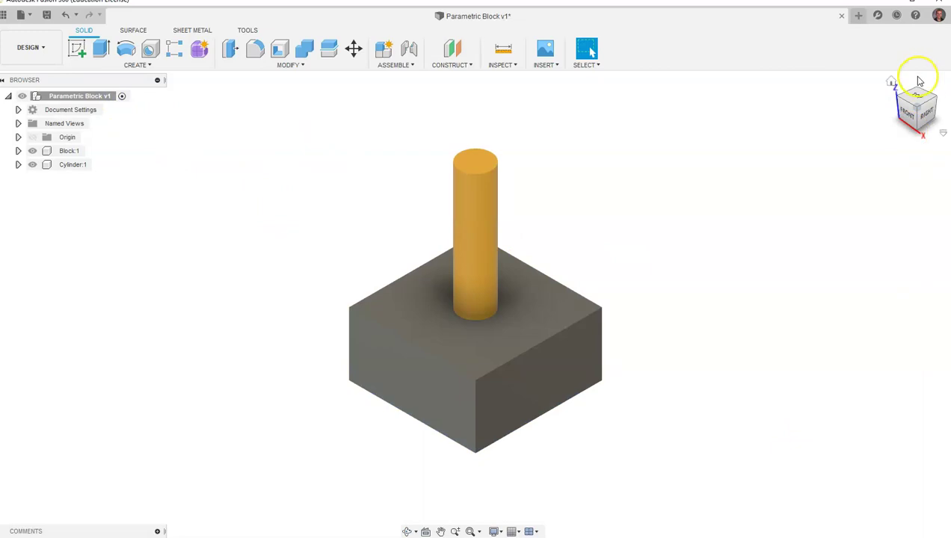
{"action": "left_click", "coordinate": [901, 99]}
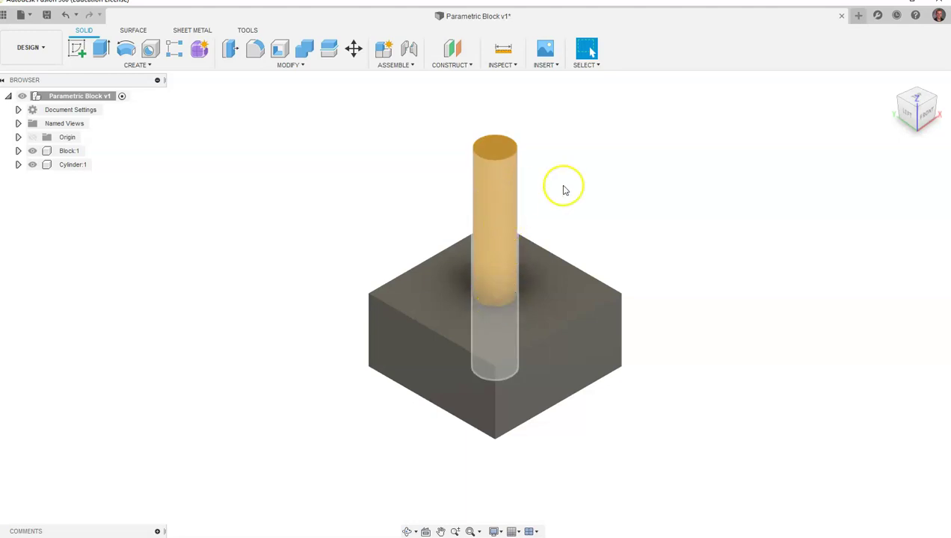
{"action": "left_click", "coordinate": [317, 66]}
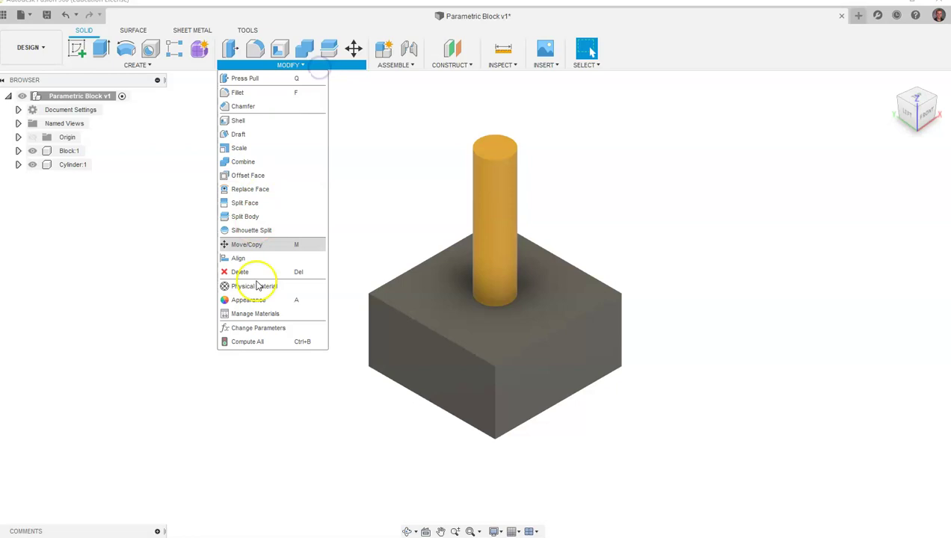
- Change user parameter w's expression to 2.75 in and return the view to Home
{"action": "left_click", "coordinate": [254, 329]}
{"action": "middle_click_drag", "start_coordinate": [435, 354], "coordinate": [637, 351]}
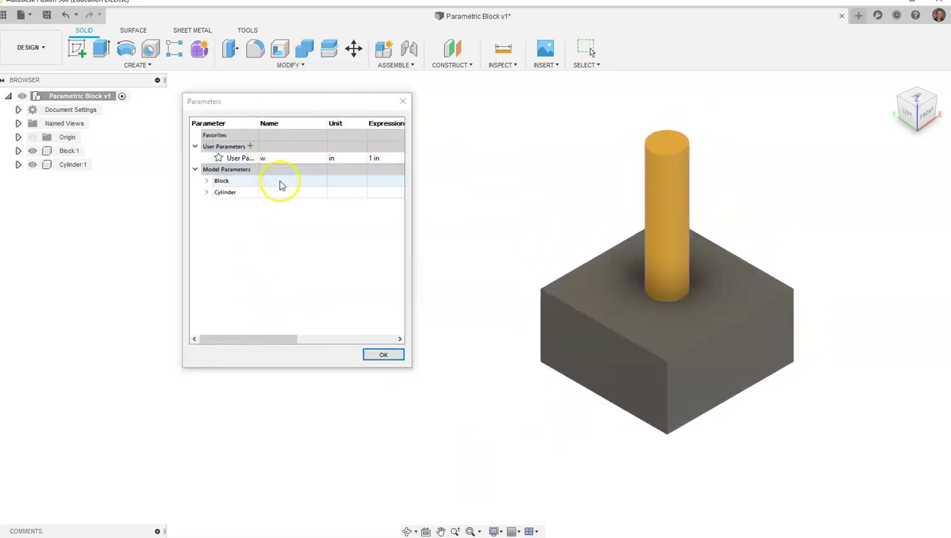
{"action": "left_click", "coordinate": [373, 158]}
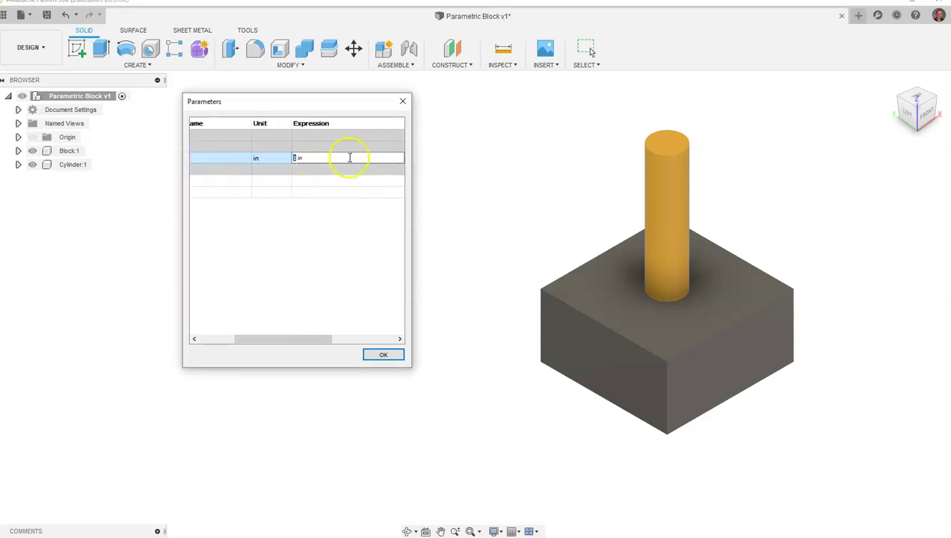
{"action": "type", "text": "2.75"}
{"action": "key", "text": "Return"}
{"action": "left_click", "coordinate": [891, 82]}
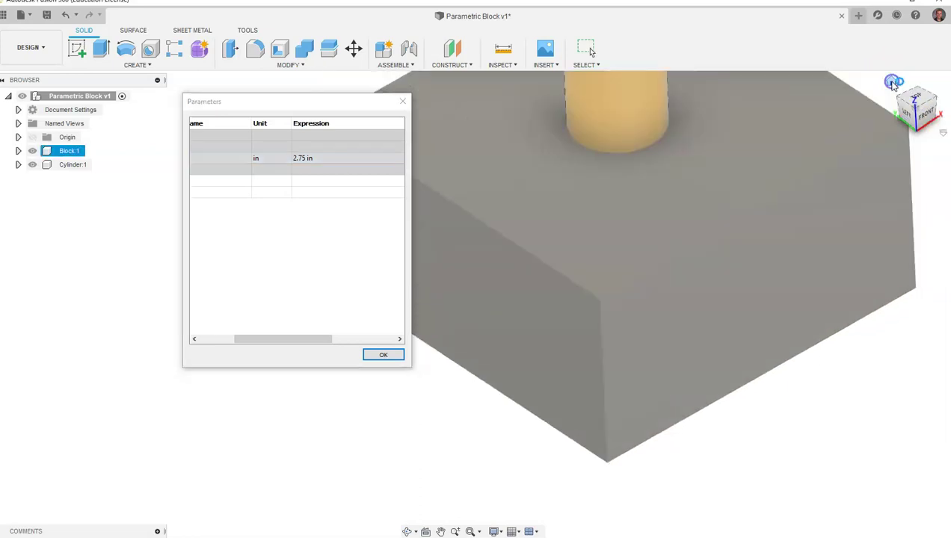
{"action": "left_click", "coordinate": [824, 232]}
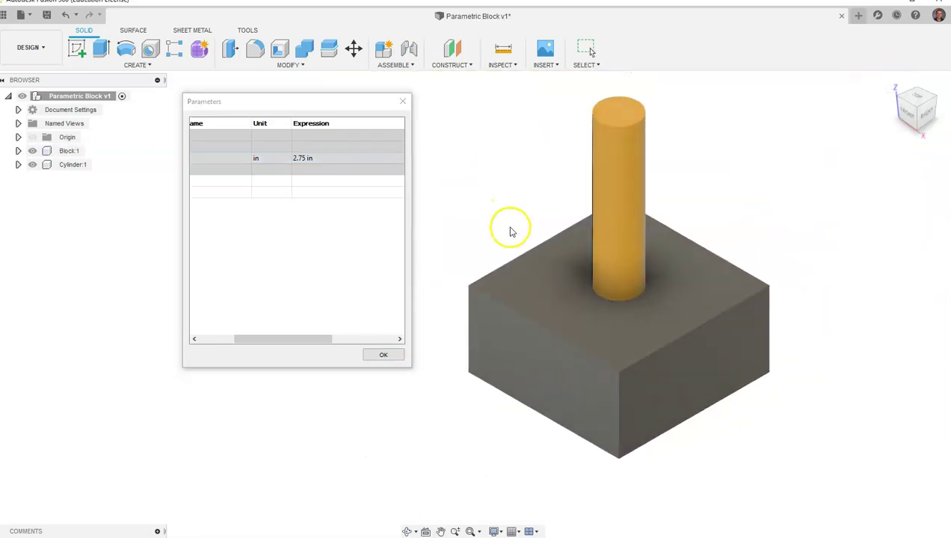